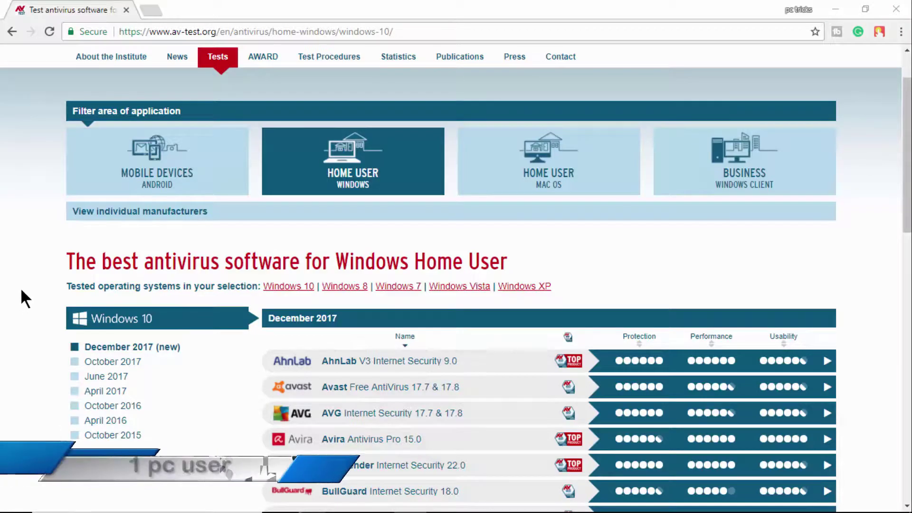
Step: Look through the December 2017 Windows 10 antivirus test results on the AV-TEST page
{"action": "scroll", "coordinate": [65, 228], "scroll_direction": "down", "scroll_amount": 10}
{"action": "scroll", "coordinate": [65, 228], "scroll_direction": "down", "scroll_amount": 1}
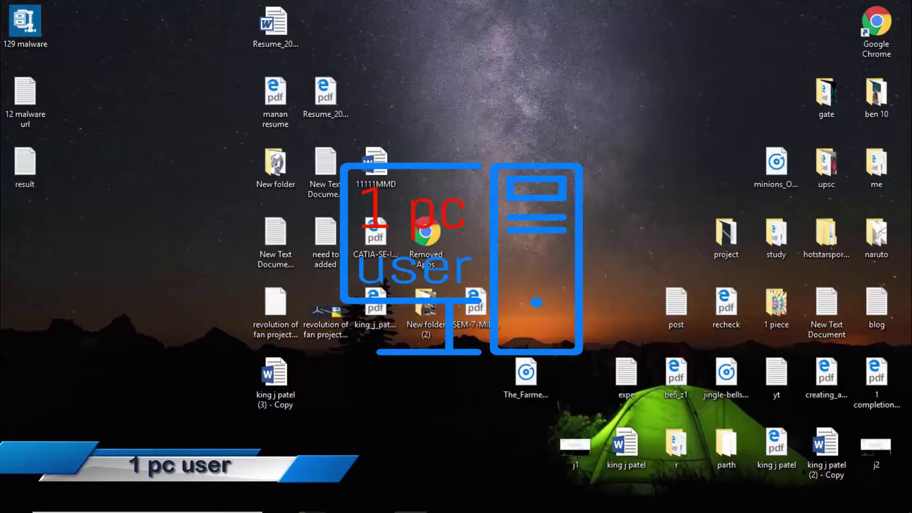
Step: Open VIPRE Advanced Security and look at the available scan types and the scheduled scans
{"action": "mouse_move", "coordinate": [665, 512]}
{"action": "left_click", "coordinate": [769, 499]}
{"action": "left_click", "coordinate": [796, 472]}
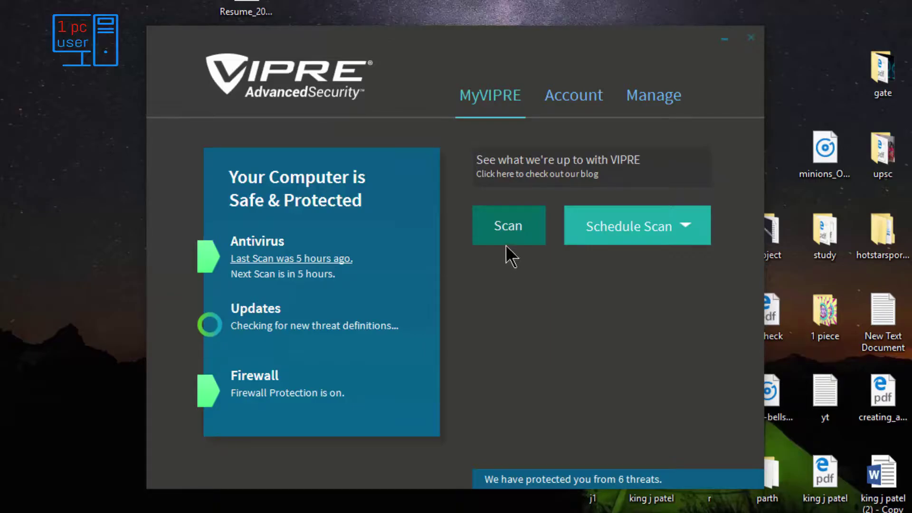
{"action": "left_click", "coordinate": [505, 223]}
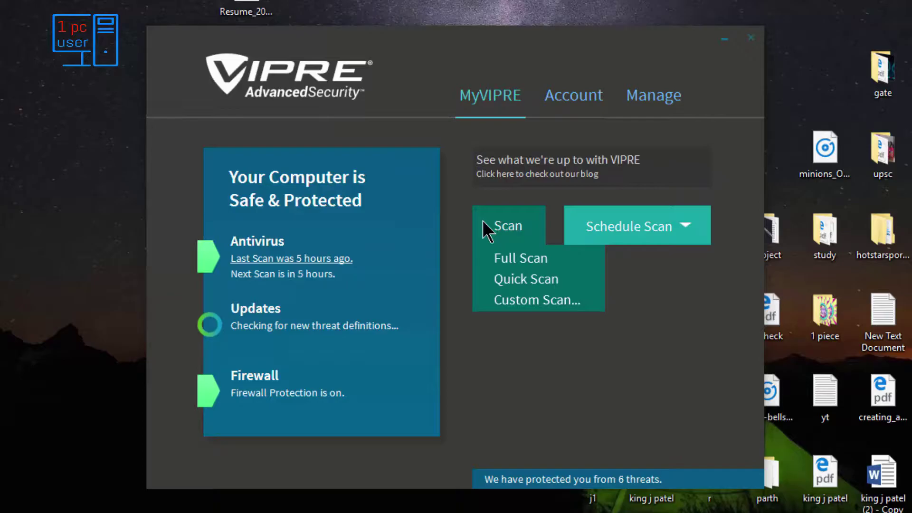
{"action": "left_click", "coordinate": [618, 227]}
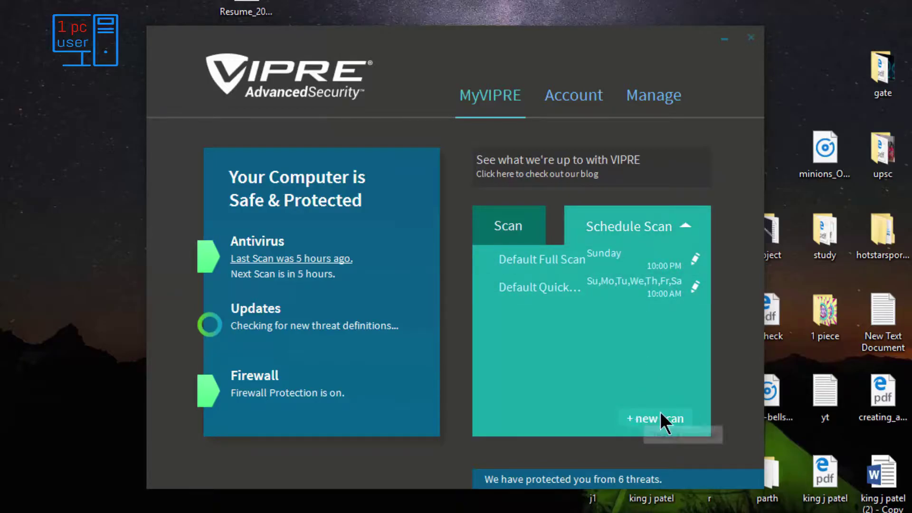
{"action": "left_click", "coordinate": [684, 226]}
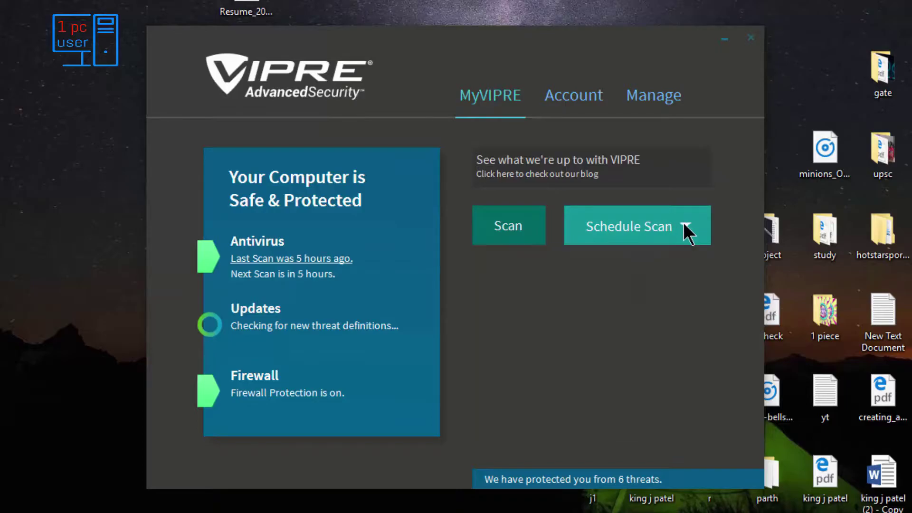
Step: Try several background themes in the account settings and restore the dark teal theme
{"action": "left_click", "coordinate": [582, 98]}
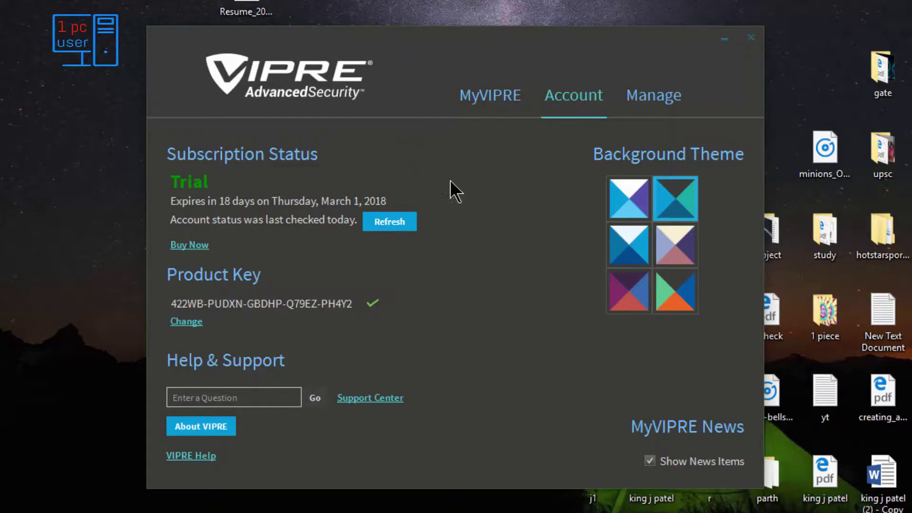
{"action": "left_click", "coordinate": [630, 195]}
{"action": "left_click", "coordinate": [684, 281]}
{"action": "left_click", "coordinate": [646, 290]}
{"action": "left_click", "coordinate": [674, 203]}
Step: Examine VIPRE's antivirus management settings, from Quarantine and Advanced Active Protection down to Antivirus History
{"action": "left_click", "coordinate": [653, 99]}
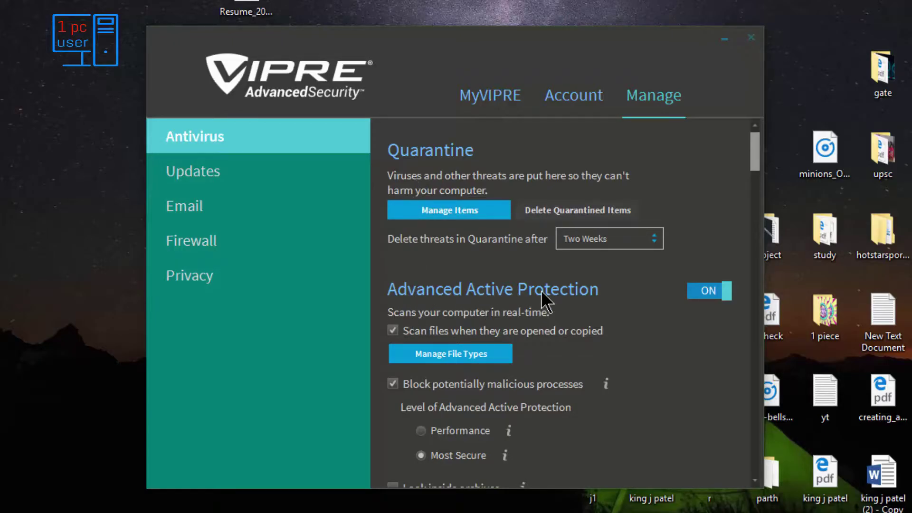
{"action": "scroll", "coordinate": [541, 292], "scroll_direction": "down", "scroll_amount": 4}
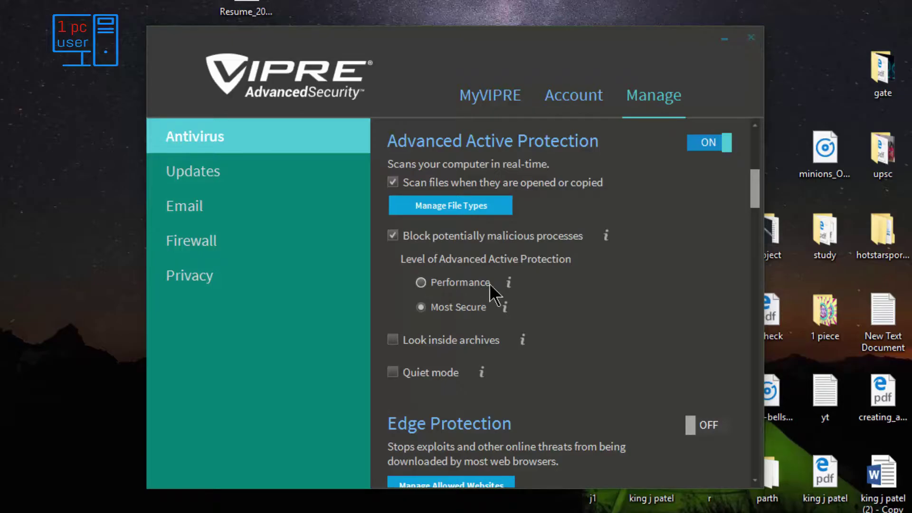
{"action": "scroll", "coordinate": [587, 284], "scroll_direction": "down", "scroll_amount": 1}
{"action": "scroll", "coordinate": [584, 292], "scroll_direction": "down", "scroll_amount": 1}
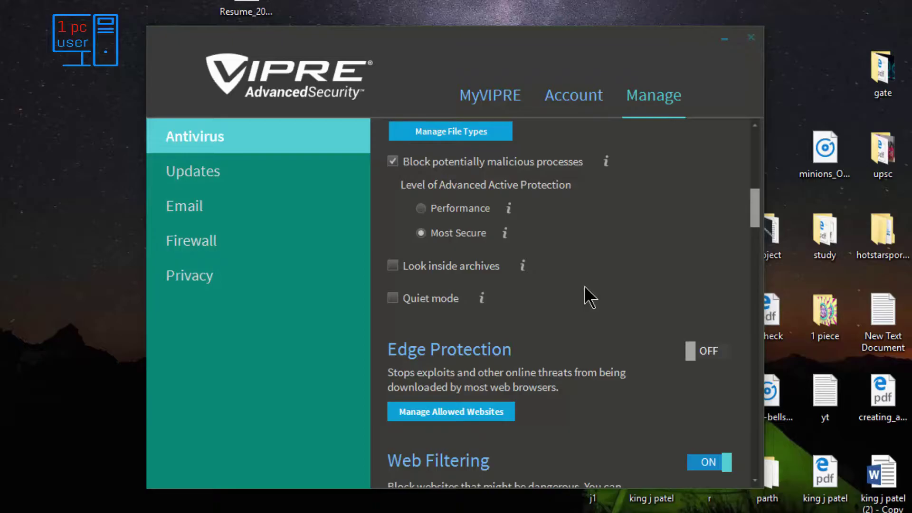
{"action": "scroll", "coordinate": [585, 286], "scroll_direction": "down", "scroll_amount": 3}
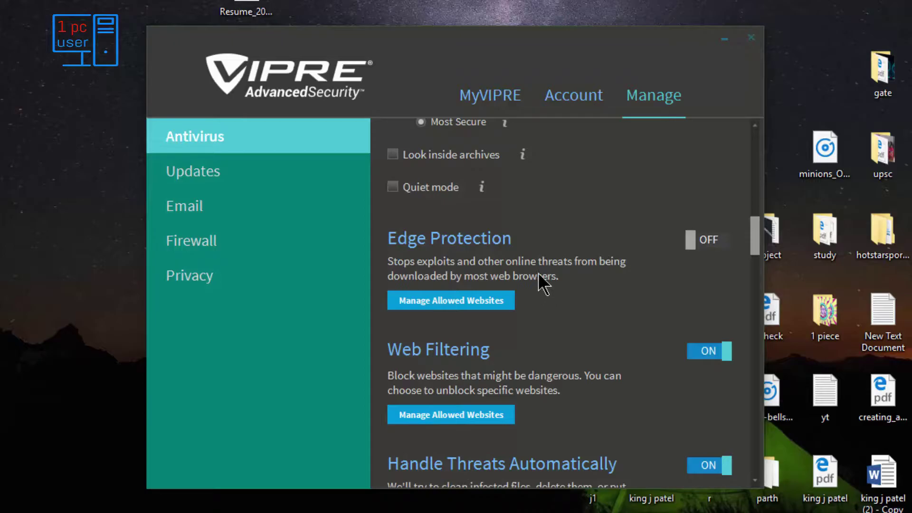
{"action": "scroll", "coordinate": [573, 262], "scroll_direction": "down", "scroll_amount": 2}
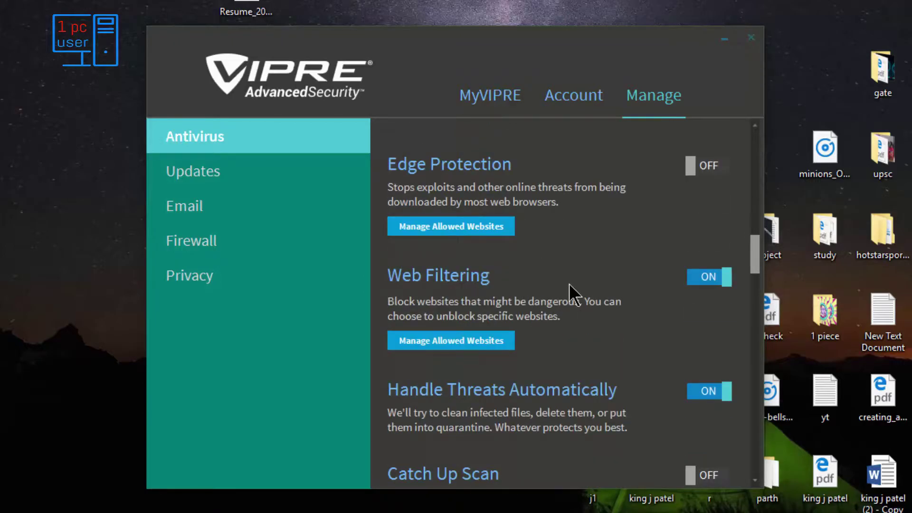
{"action": "scroll", "coordinate": [569, 311], "scroll_direction": "down", "scroll_amount": 2}
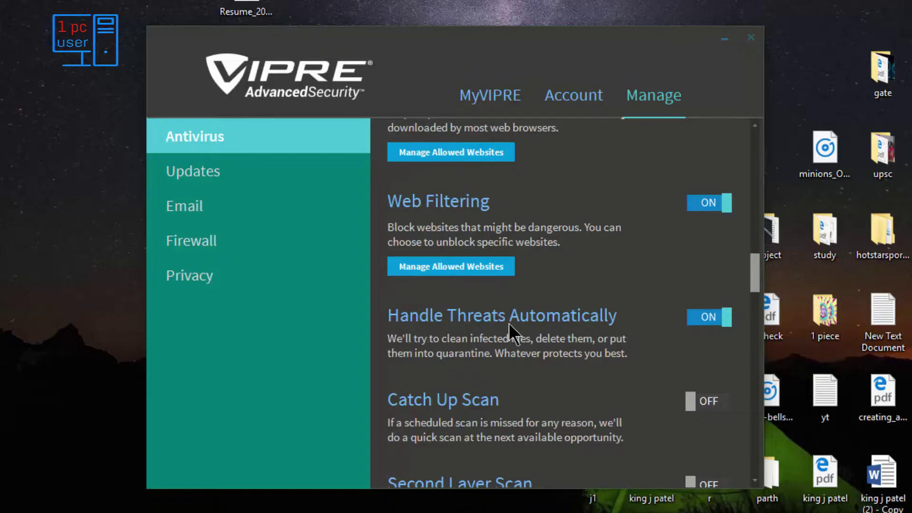
{"action": "scroll", "coordinate": [586, 333], "scroll_direction": "down", "scroll_amount": 10}
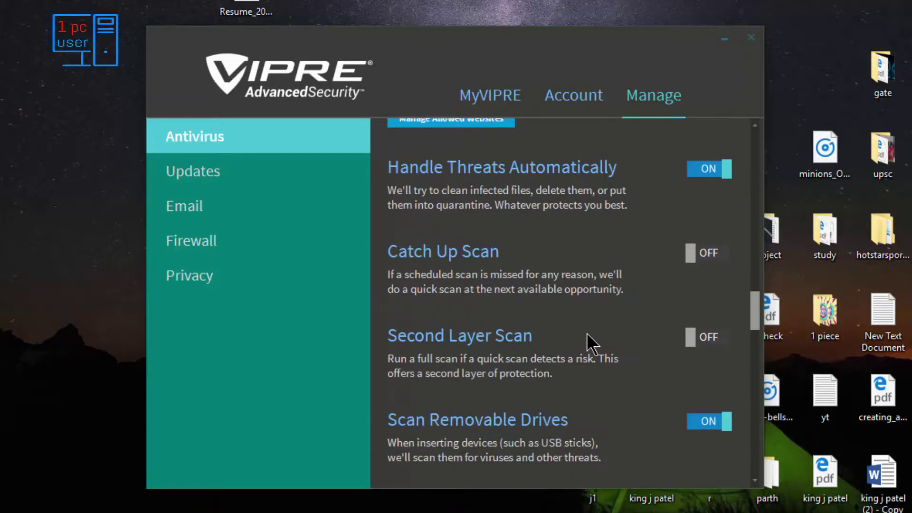
{"action": "scroll", "coordinate": [586, 334], "scroll_direction": "down", "scroll_amount": 7}
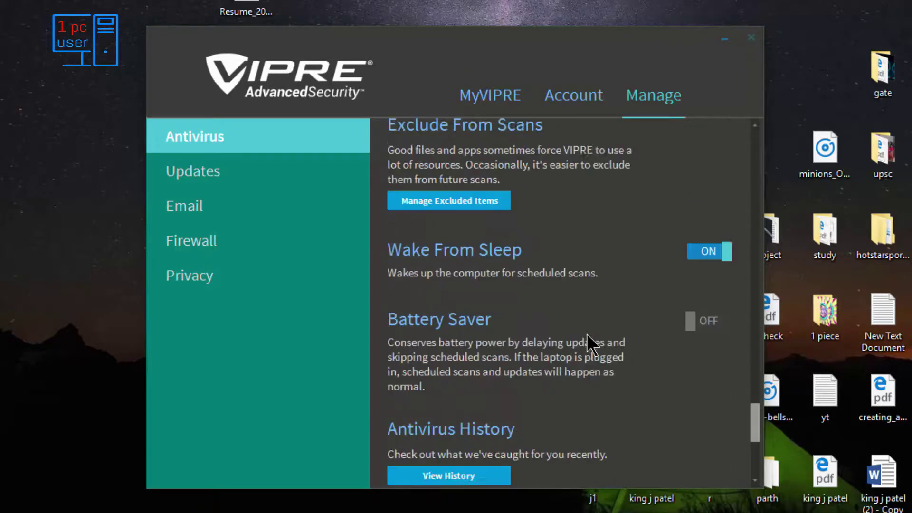
Step: Check for new threat definitions in the update settings and view the available automatic update frequencies
{"action": "left_click", "coordinate": [213, 180]}
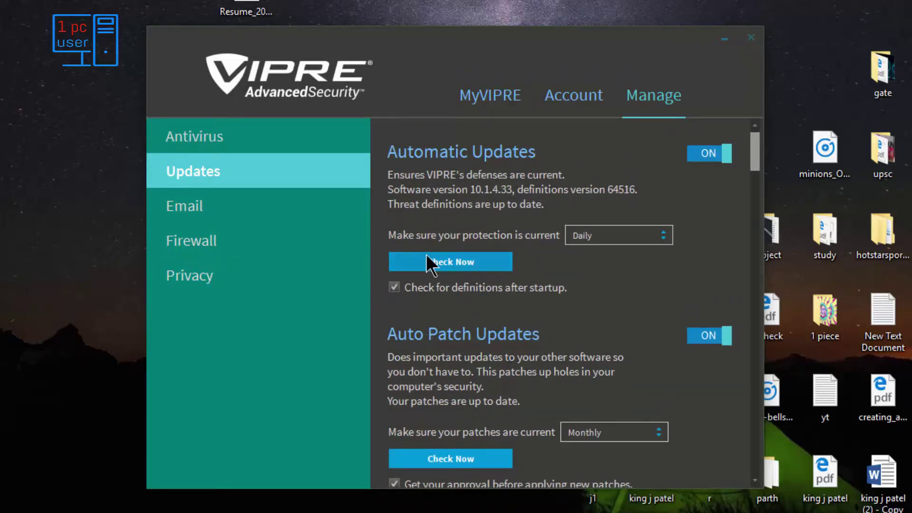
{"action": "left_click", "coordinate": [474, 263]}
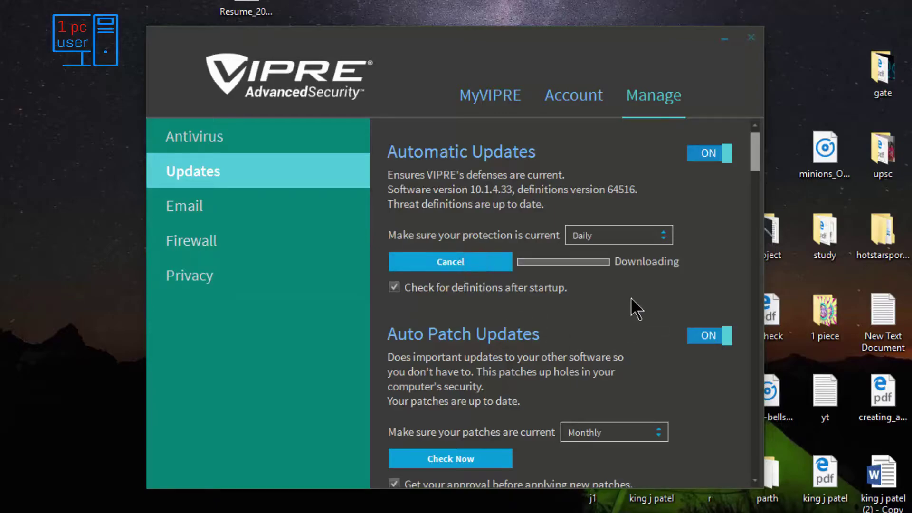
{"action": "left_click", "coordinate": [641, 236]}
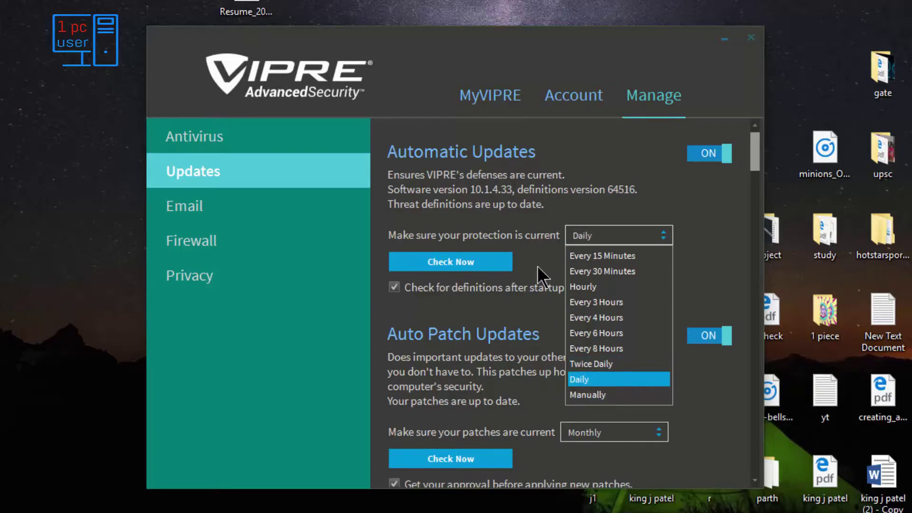
{"action": "left_click", "coordinate": [715, 231]}
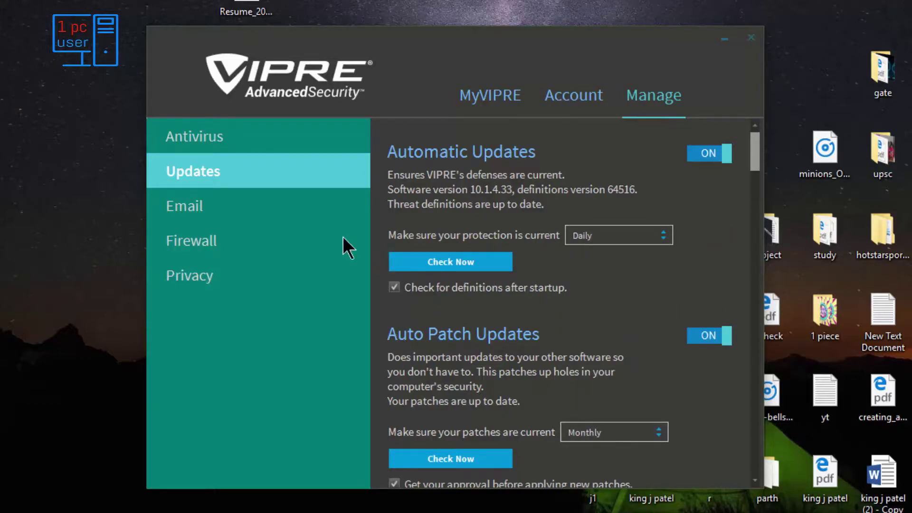
Step: Look through VIPRE's Email, Firewall and Privacy settings, and close its window from the overview
{"action": "left_click", "coordinate": [231, 207]}
{"action": "left_click", "coordinate": [238, 243]}
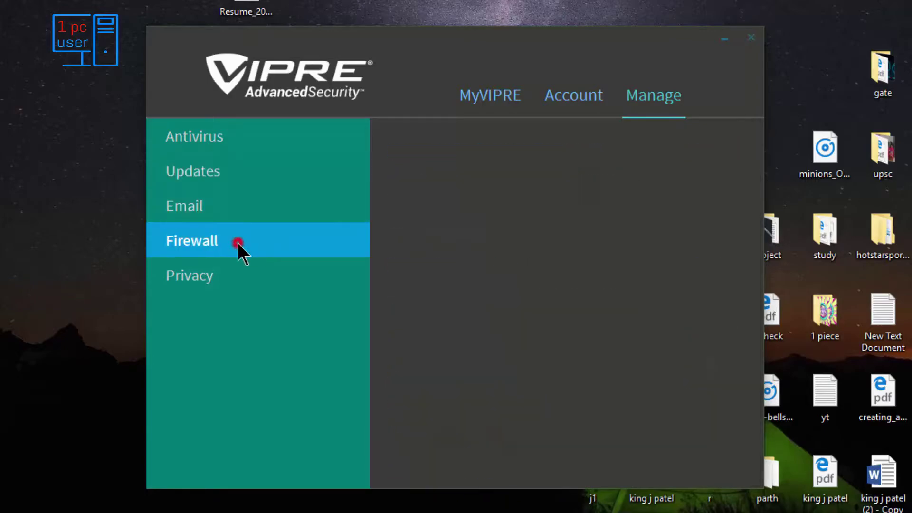
{"action": "left_click", "coordinate": [225, 276]}
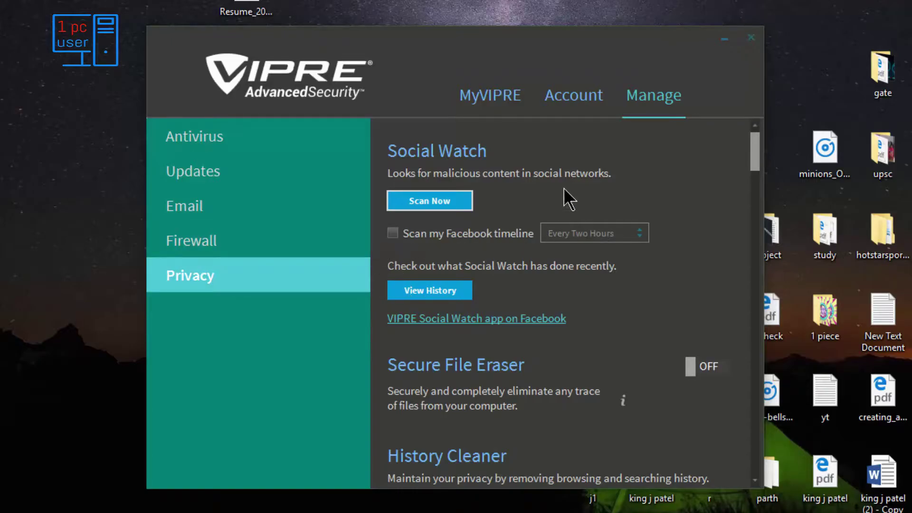
{"action": "left_click", "coordinate": [500, 91]}
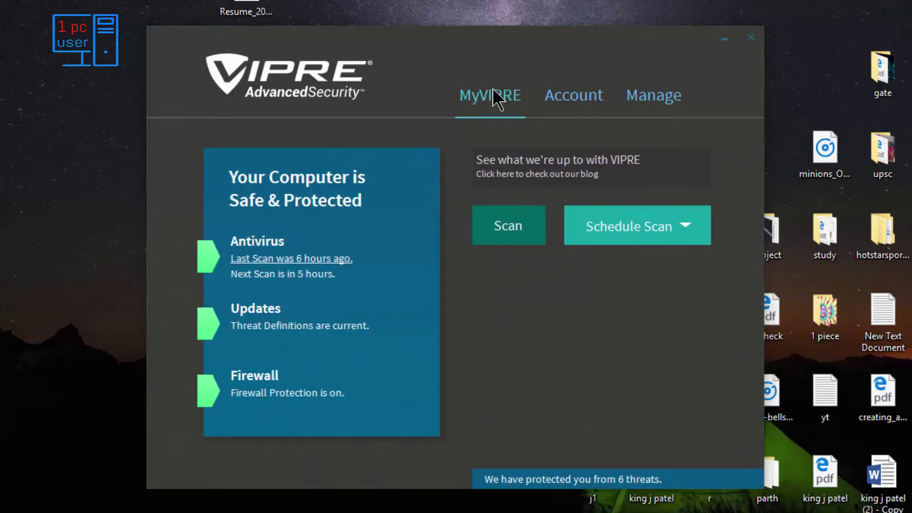
{"action": "left_click", "coordinate": [754, 38]}
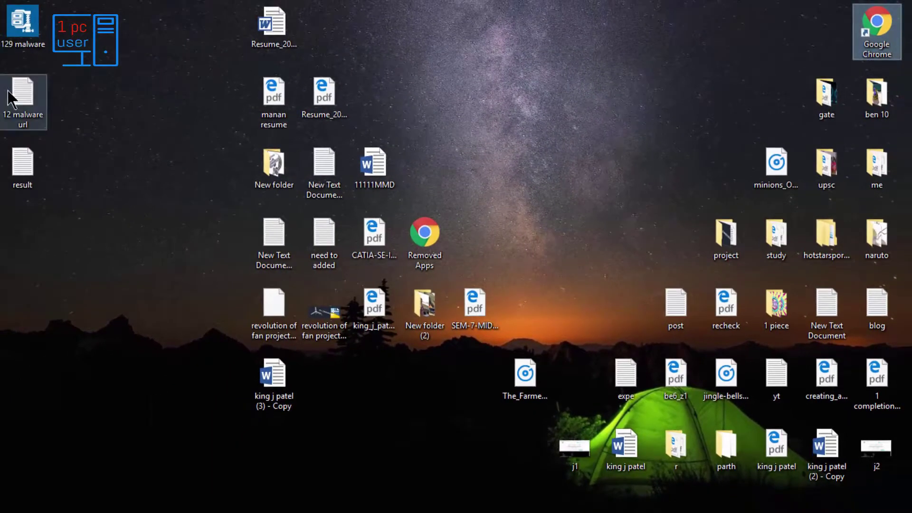
Step: Open the "12 malware url" text file and copy its first URL, grupo-viva.com/hsJDiS/
{"action": "double_click", "coordinate": [11, 97]}
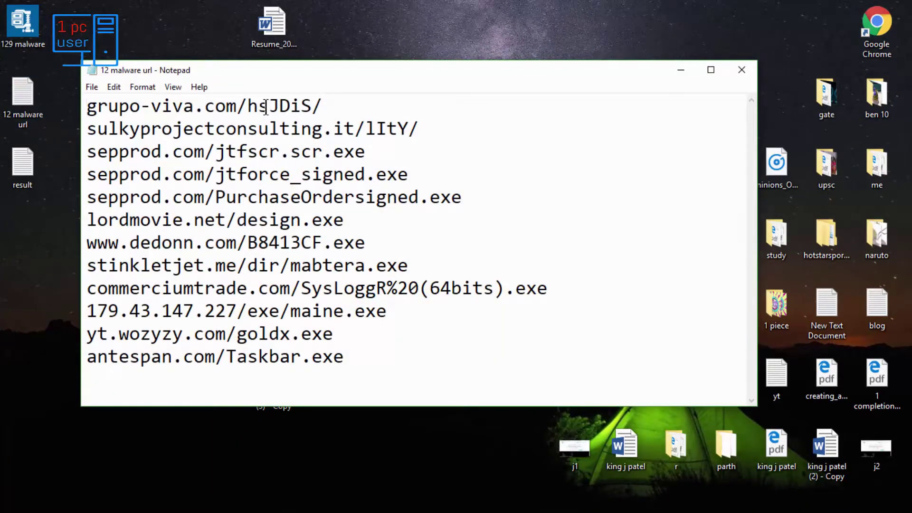
{"action": "left_click_drag", "start_coordinate": [321, 98], "coordinate": [72, 112]}
{"action": "right_click", "coordinate": [96, 103]}
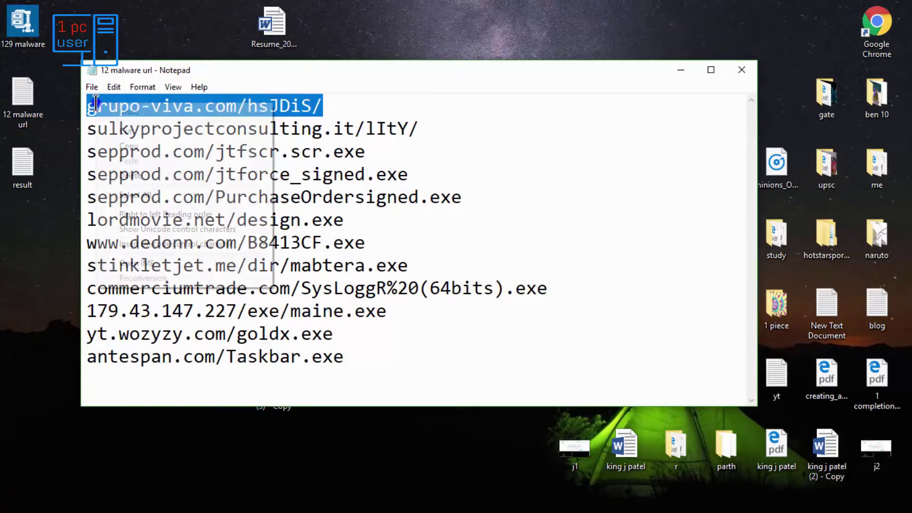
{"action": "left_click", "coordinate": [127, 146]}
Step: Launch Google Chrome, load the copied grupo-viva.com/hsJDiS/ address and maximize the browser window
{"action": "double_click", "coordinate": [875, 29]}
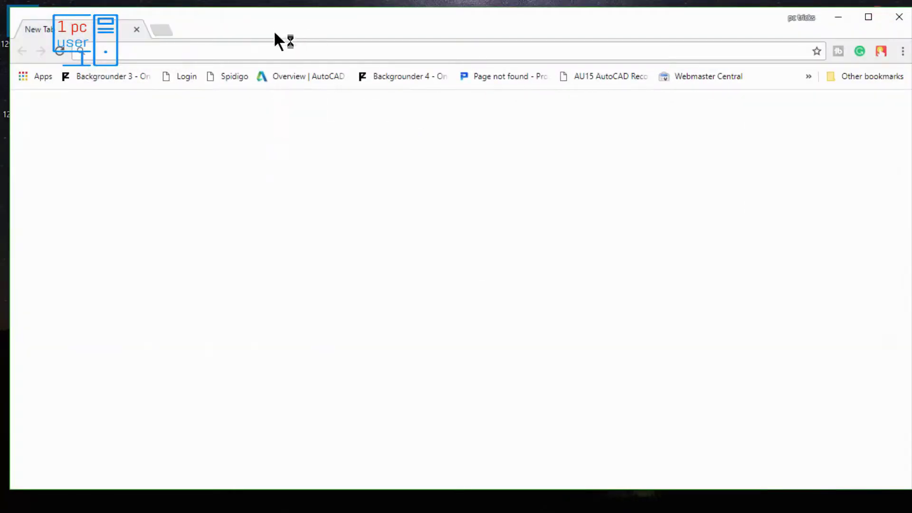
{"action": "right_click", "coordinate": [274, 50]}
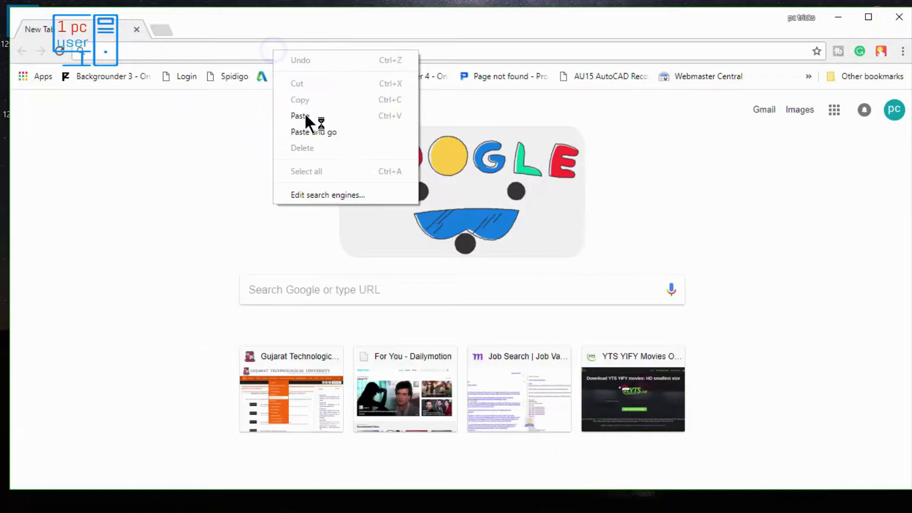
{"action": "left_click", "coordinate": [306, 129]}
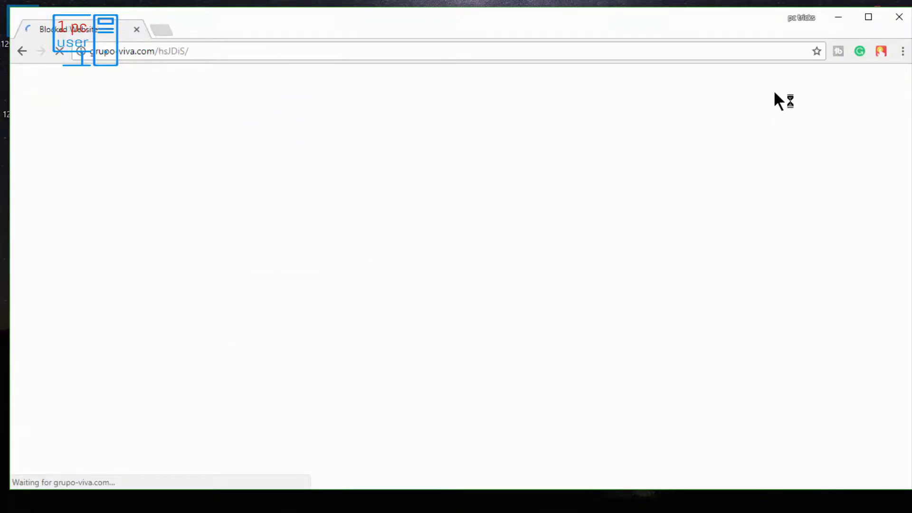
{"action": "left_click", "coordinate": [865, 19]}
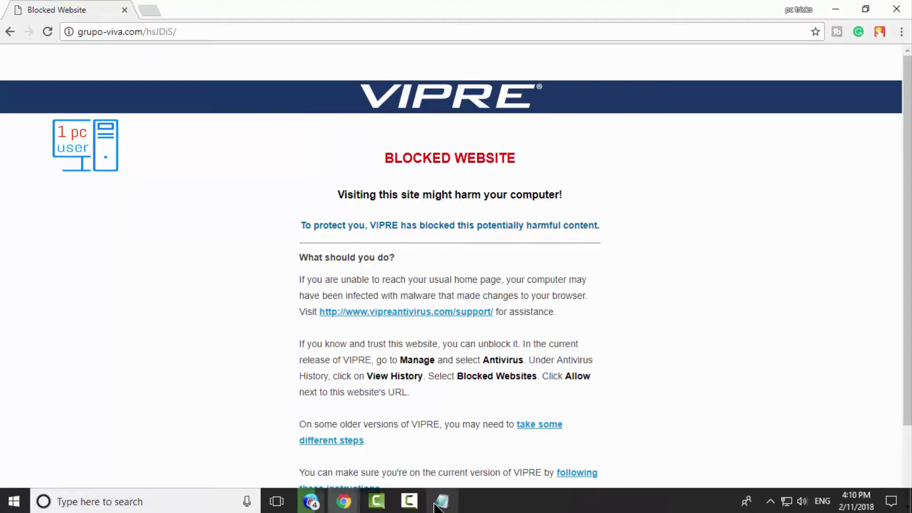
Step: Copy the second URL, sulkyprojectconsulting.it/lItY/, from the text file and load it in Chrome
{"action": "left_click", "coordinate": [437, 506]}
{"action": "left_click_drag", "start_coordinate": [87, 129], "coordinate": [420, 129]}
{"action": "right_click", "coordinate": [383, 123]}
{"action": "left_click", "coordinate": [413, 165]}
{"action": "left_click", "coordinate": [77, 116]}
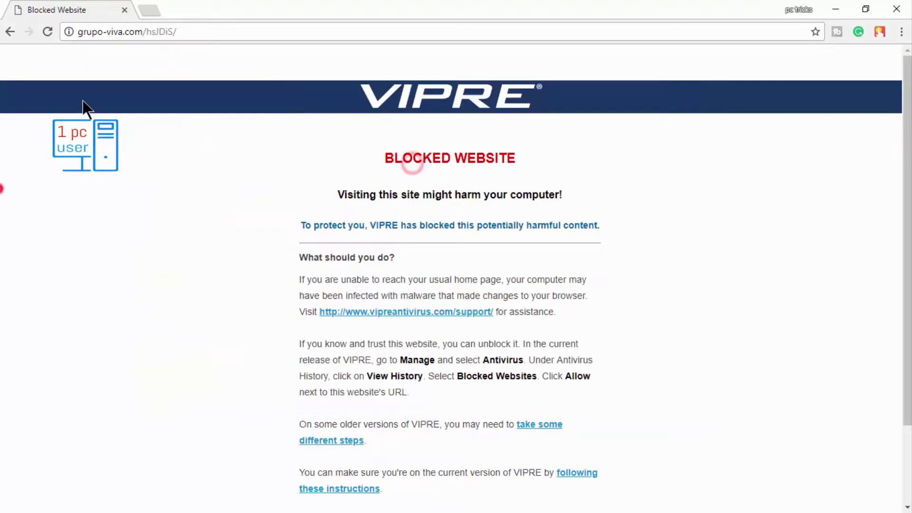
{"action": "left_click", "coordinate": [124, 31]}
{"action": "right_click", "coordinate": [124, 31]}
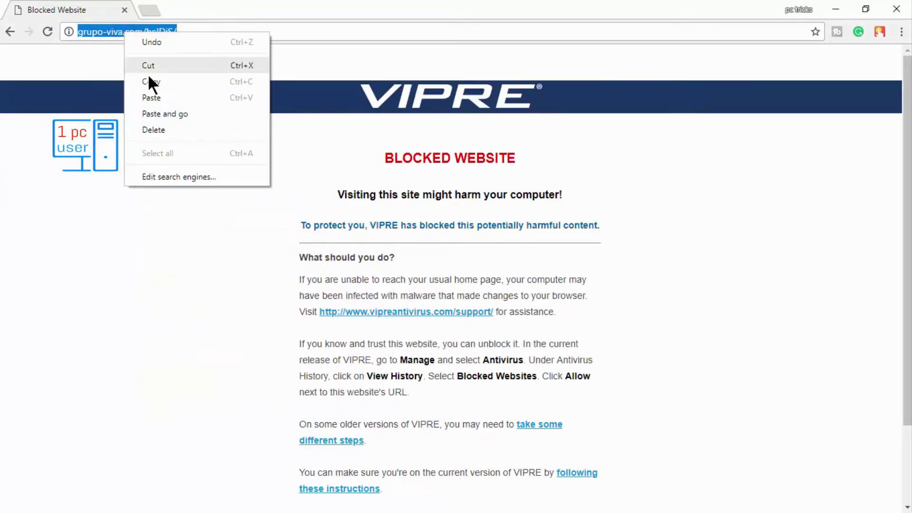
{"action": "left_click", "coordinate": [165, 114]}
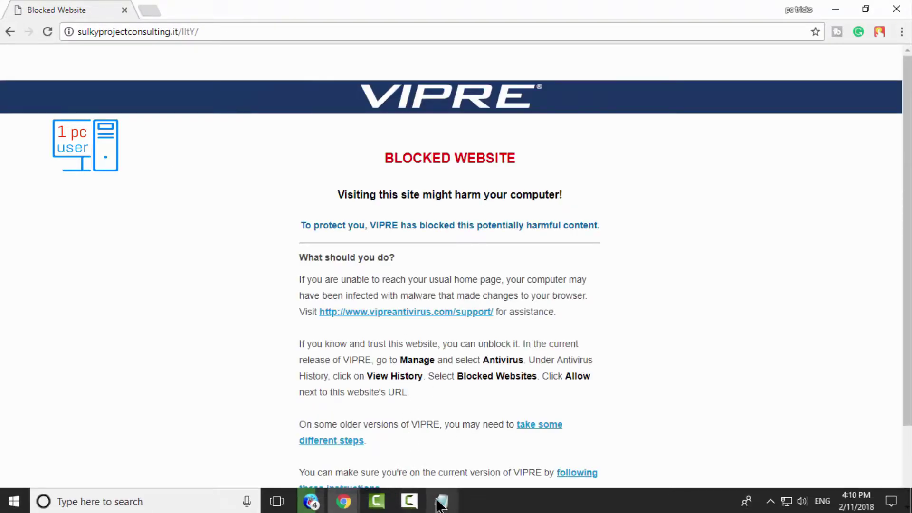
Step: Copy the third URL, sepprod.com/jtfscr.scr.exe, from the text file and load it in Chrome
{"action": "left_click", "coordinate": [408, 507]}
{"action": "left_click", "coordinate": [90, 152]}
{"action": "left_click", "coordinate": [392, 151], "text": "shift"}
{"action": "right_click", "coordinate": [357, 150]}
{"action": "left_click", "coordinate": [389, 188]}
{"action": "left_click", "coordinate": [214, 53]}
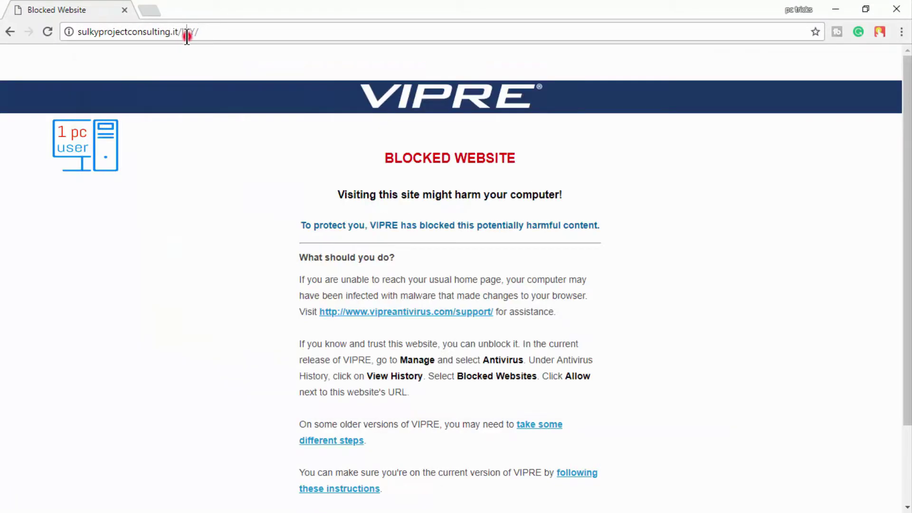
{"action": "right_click", "coordinate": [192, 34]}
{"action": "left_click", "coordinate": [228, 120]}
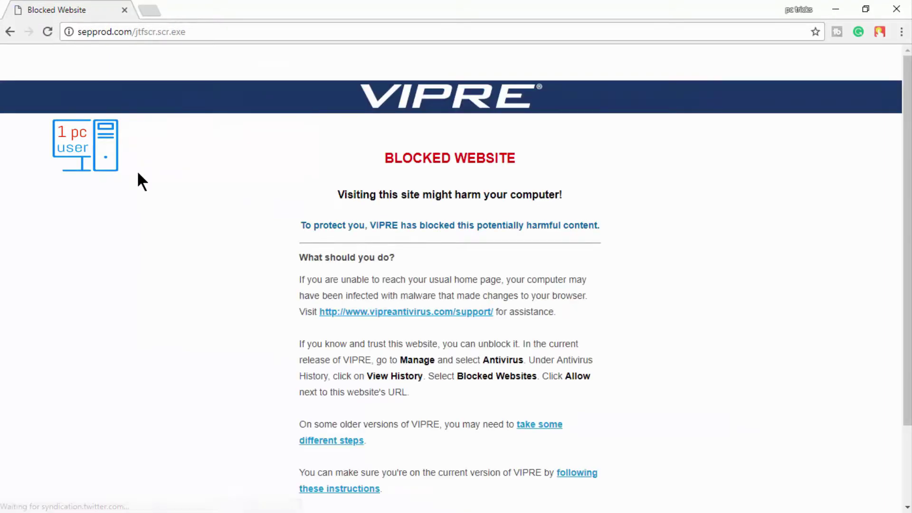
Step: Copy the fourth URL, sepprod.com/jtforce_signed.exe, from the text file and load it in Chrome
{"action": "left_click", "coordinate": [453, 499]}
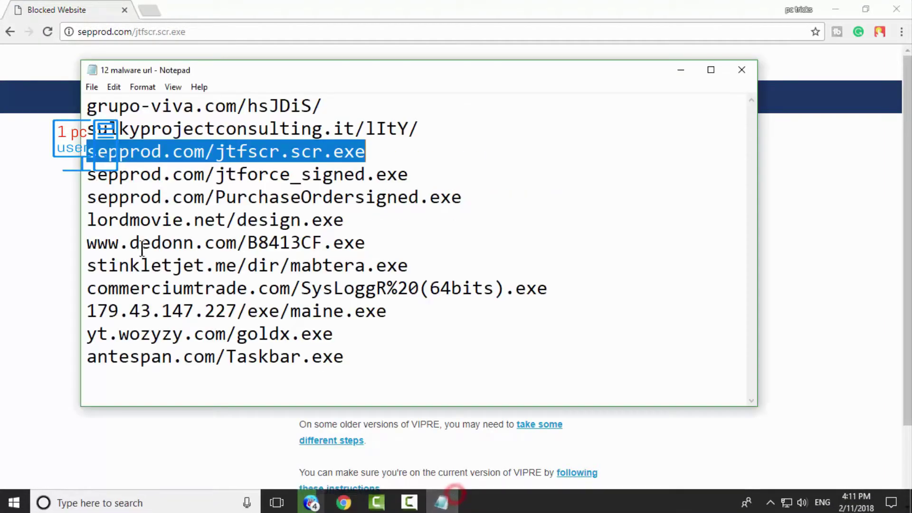
{"action": "left_click_drag", "start_coordinate": [87, 174], "coordinate": [420, 172]}
{"action": "right_click", "coordinate": [420, 172]}
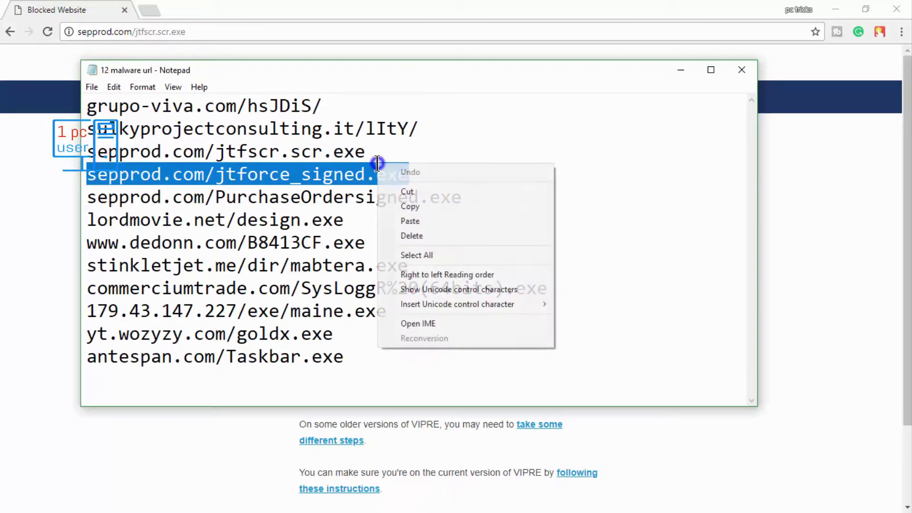
{"action": "left_click", "coordinate": [415, 205]}
{"action": "left_click", "coordinate": [131, 31]}
{"action": "right_click", "coordinate": [132, 31]}
{"action": "left_click", "coordinate": [167, 107]}
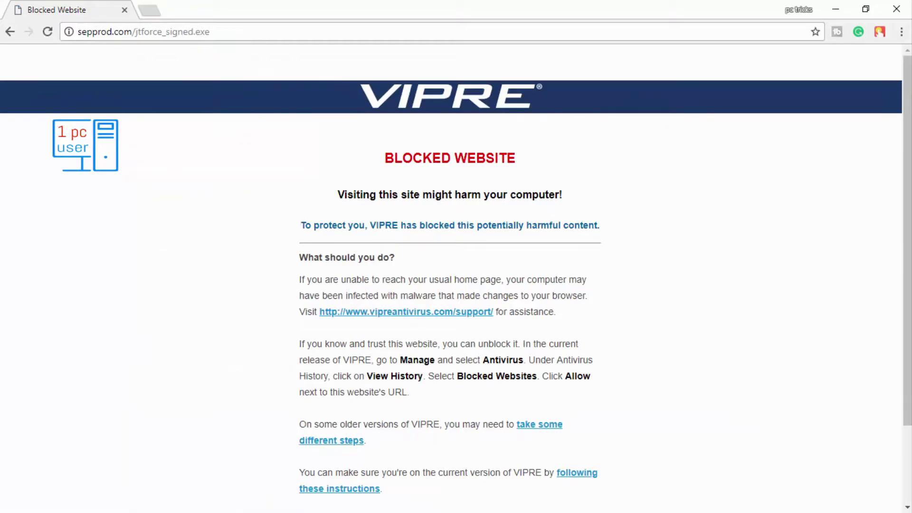
Step: Copy the fifth URL, sepprod.com/PurchaseOrdersigned.exe, from the "12 malware url" text file
{"action": "left_click", "coordinate": [428, 505]}
{"action": "left_click_drag", "start_coordinate": [87, 195], "coordinate": [462, 197]}
{"action": "right_click", "coordinate": [437, 192]}
{"action": "left_click", "coordinate": [472, 237]}
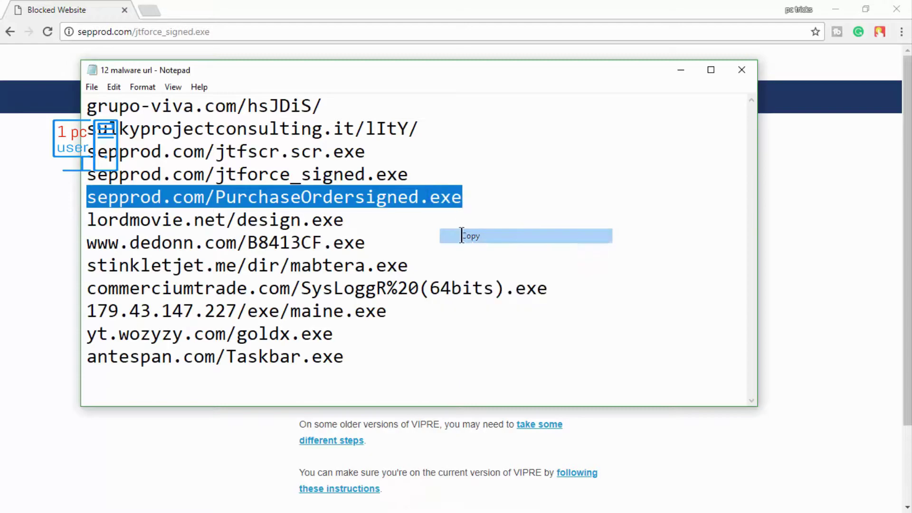
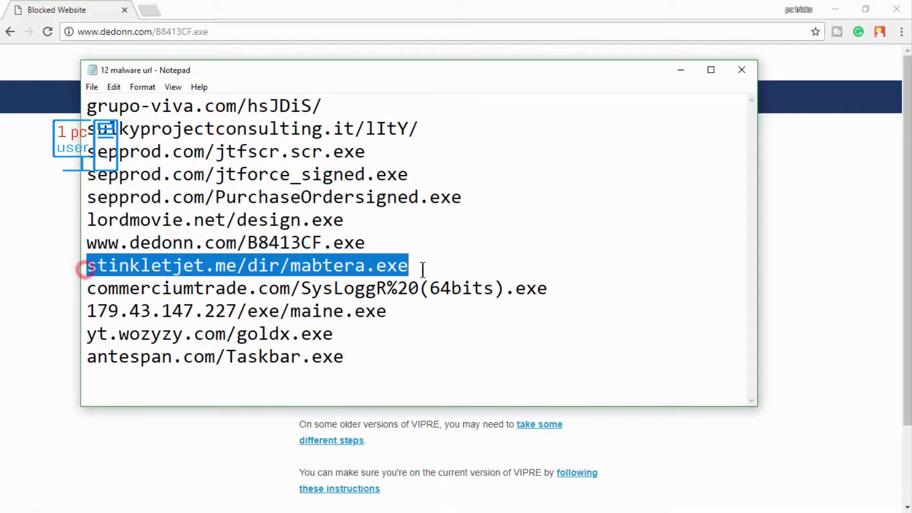
Step: Copy the eighth URL, stinkletjet.me/dir/mabtera.exe, from the text file
{"action": "right_click", "coordinate": [388, 265]}
{"action": "left_click", "coordinate": [423, 308]}
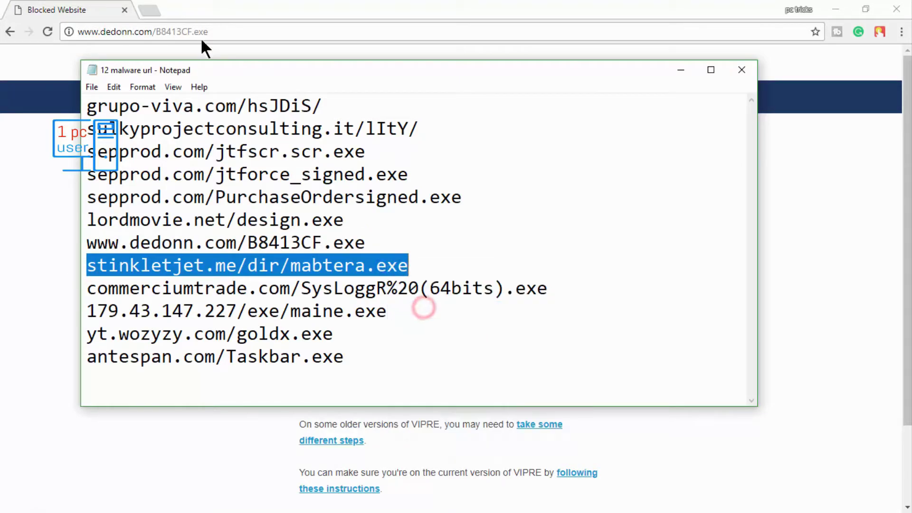
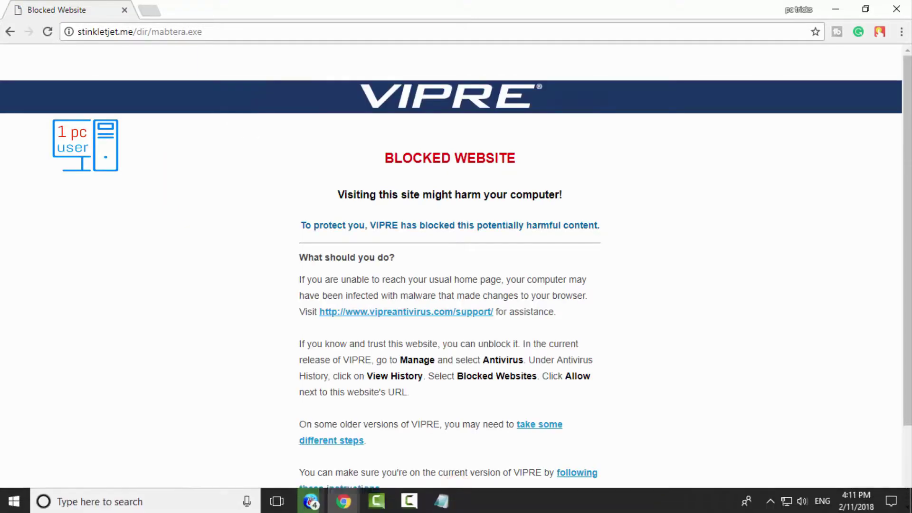
Step: Copy the ninth URL, commerciumtrade.com/SysLoggR%20(64bits).exe, from the text file and load it in Chrome
{"action": "left_click", "coordinate": [441, 507]}
{"action": "left_click_drag", "start_coordinate": [90, 288], "coordinate": [548, 291]}
{"action": "right_click", "coordinate": [489, 282]}
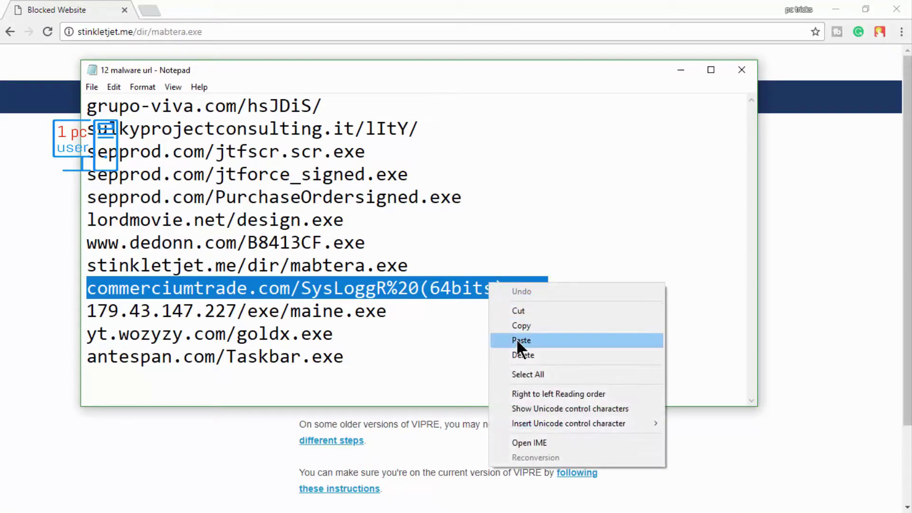
{"action": "left_click", "coordinate": [518, 325]}
{"action": "right_click", "coordinate": [176, 26]}
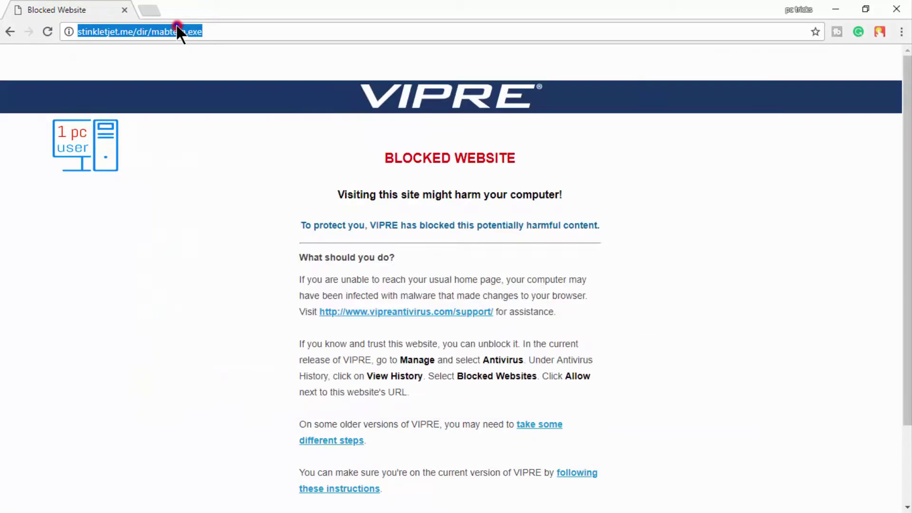
{"action": "left_click", "coordinate": [218, 107]}
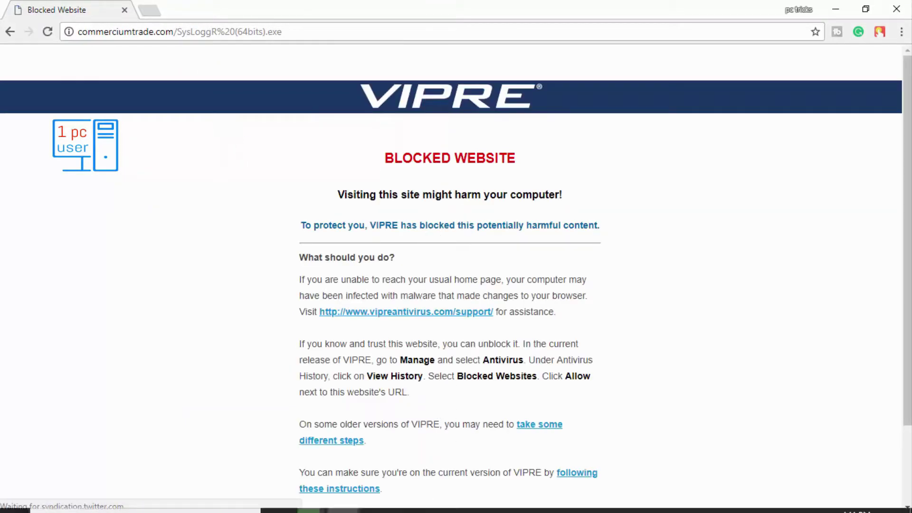
Step: Copy the tenth URL, 179.43.147.227/exe/maine.exe, from the "12 malware url" text file
{"action": "left_click", "coordinate": [446, 502]}
{"action": "left_click", "coordinate": [88, 311]}
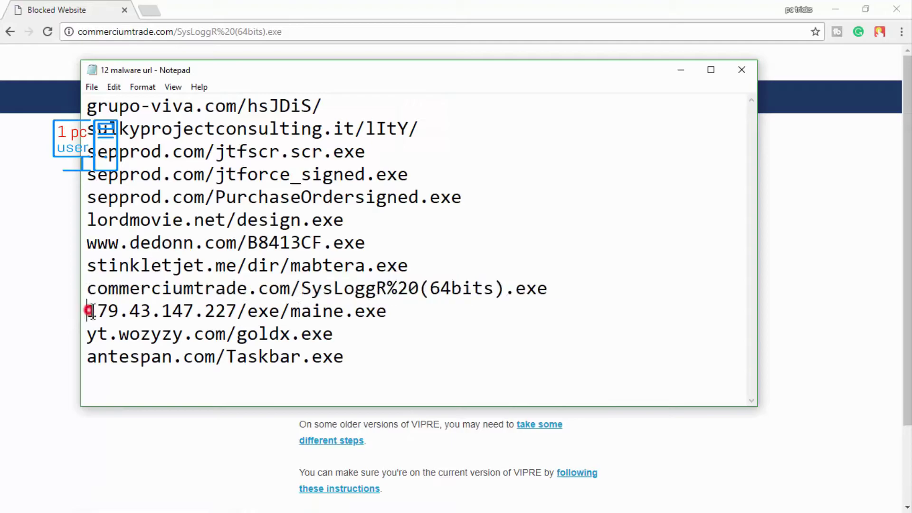
{"action": "left_click_drag", "start_coordinate": [88, 311], "coordinate": [398, 326]}
{"action": "left_click", "coordinate": [361, 312]}
{"action": "left_click_drag", "start_coordinate": [88, 311], "coordinate": [412, 315]}
{"action": "right_click", "coordinate": [365, 315]}
{"action": "left_click", "coordinate": [401, 357]}
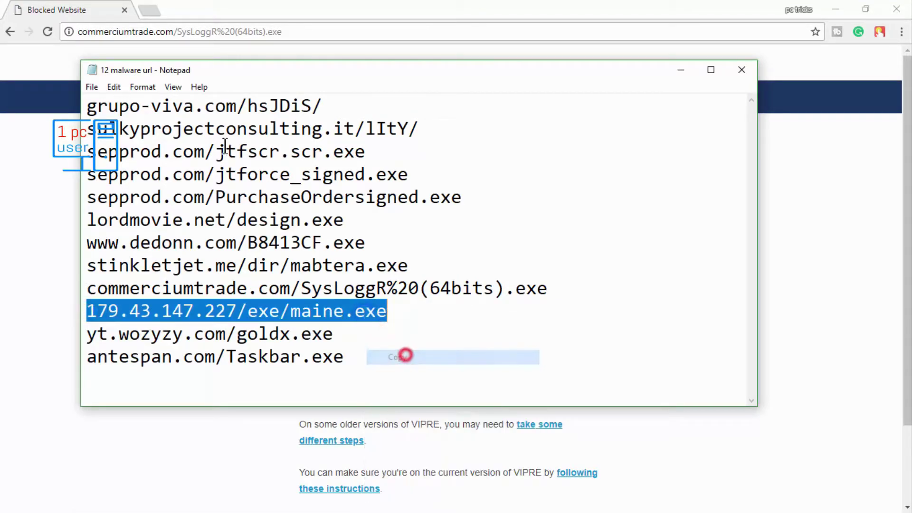
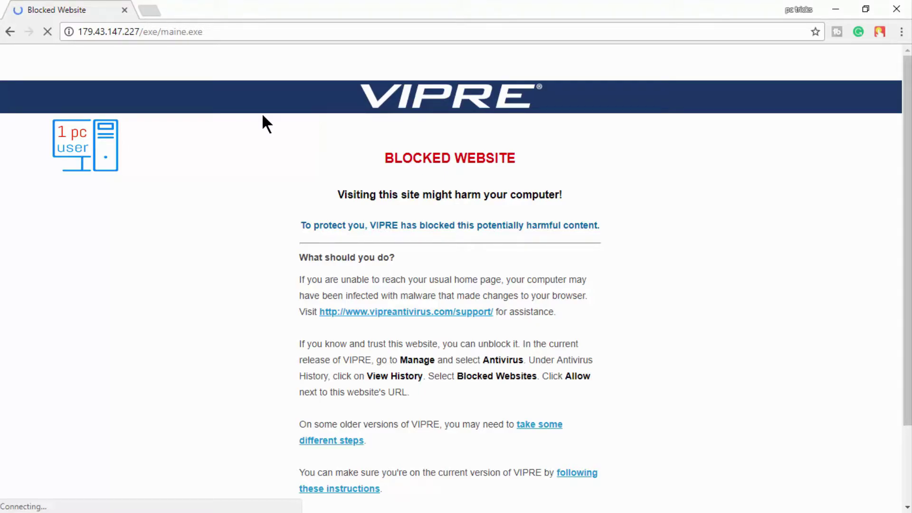
Step: Load the eleventh URL, yt.wozyzy.com/goldx.exe, from the text file in a new Chrome tab and close the 179.43.147.227 tab
{"action": "left_click", "coordinate": [468, 502]}
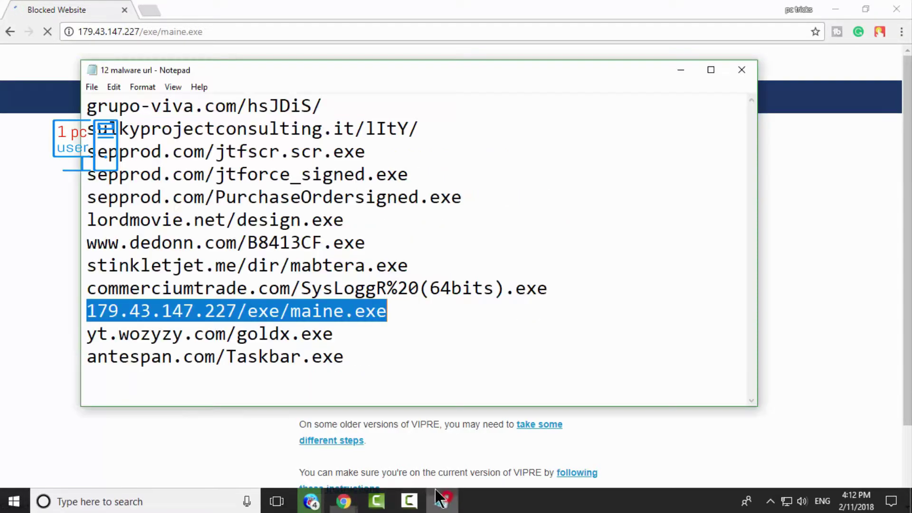
{"action": "left_click_drag", "start_coordinate": [84, 337], "coordinate": [333, 335]}
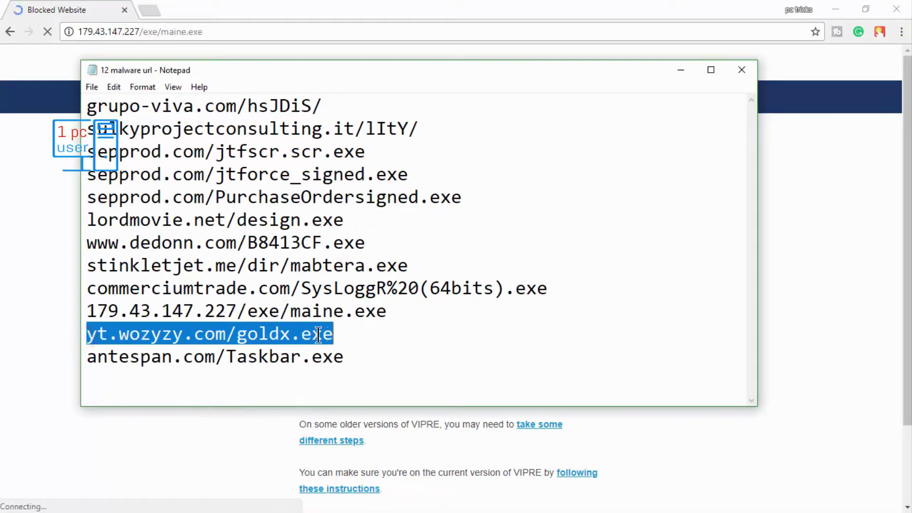
{"action": "right_click", "coordinate": [319, 336]}
{"action": "left_click", "coordinate": [363, 193]}
{"action": "left_click", "coordinate": [2, 177]}
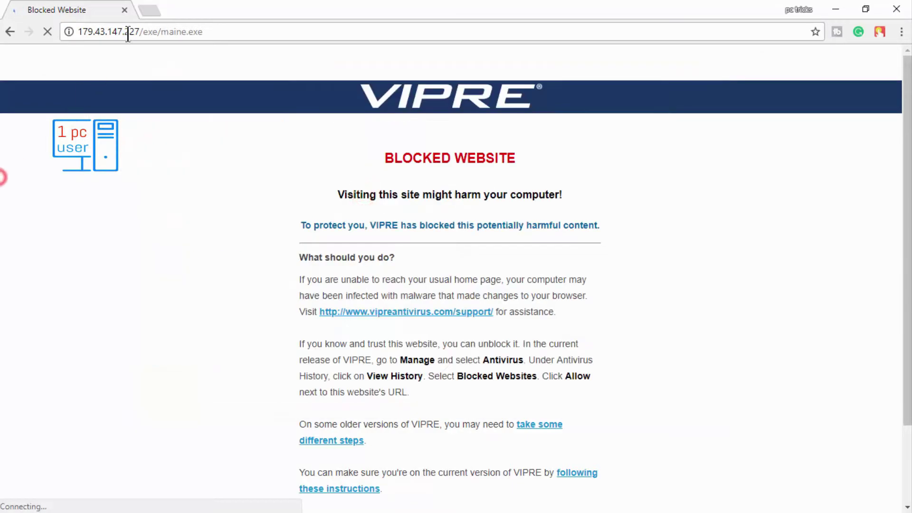
{"action": "left_click", "coordinate": [148, 10]}
{"action": "right_click", "coordinate": [153, 31]}
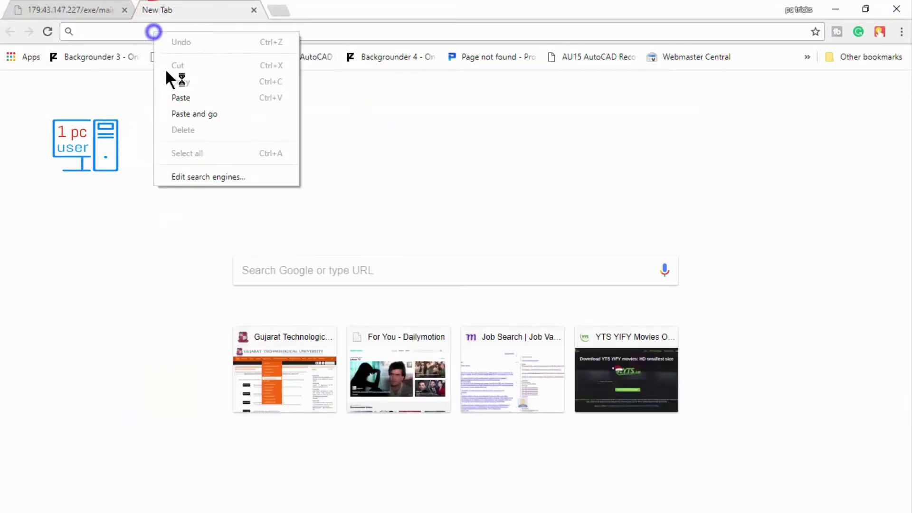
{"action": "left_click", "coordinate": [181, 114]}
{"action": "left_click", "coordinate": [90, 12]}
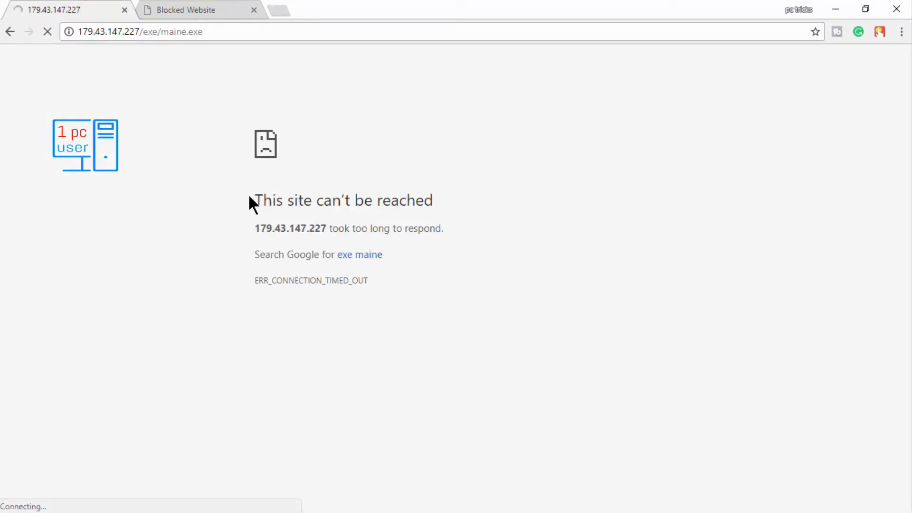
{"action": "left_click", "coordinate": [125, 10]}
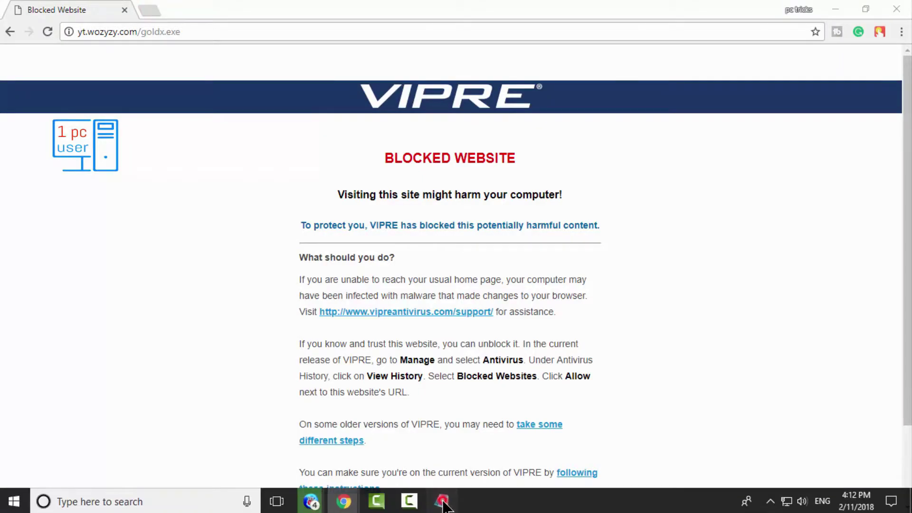
Step: Copy the last URL, antespan.com/Taskbar.exe, from the text file and load it in Chrome
{"action": "left_click", "coordinate": [442, 500]}
{"action": "left_click_drag", "start_coordinate": [86, 357], "coordinate": [368, 356]}
{"action": "right_click", "coordinate": [323, 353]}
{"action": "left_click", "coordinate": [374, 208]}
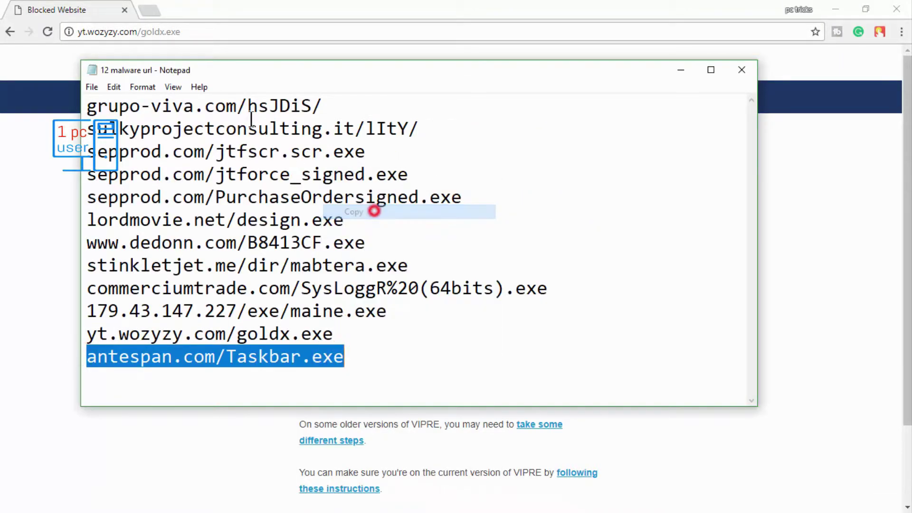
{"action": "left_click", "coordinate": [169, 31]}
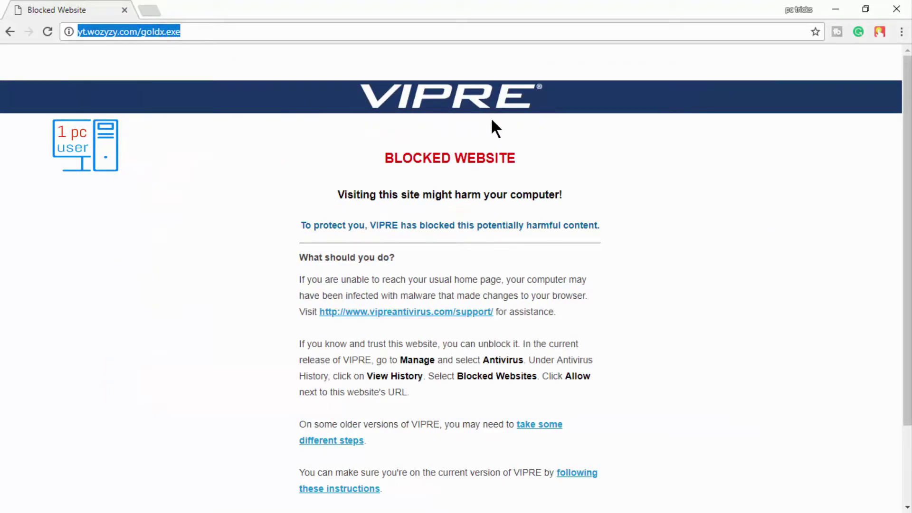
{"action": "right_click", "coordinate": [153, 29]}
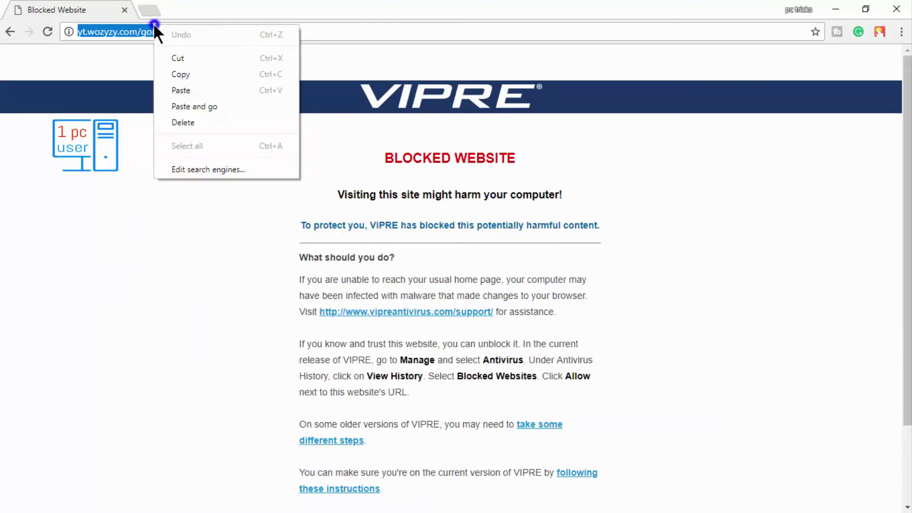
{"action": "left_click", "coordinate": [195, 106]}
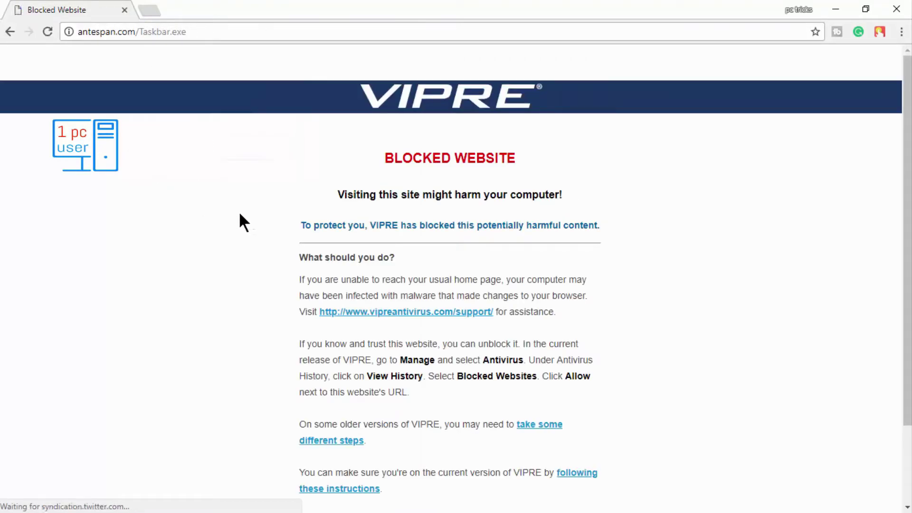
Step: Close the "12 malware url" text file and the Chrome window
{"action": "left_click", "coordinate": [433, 494]}
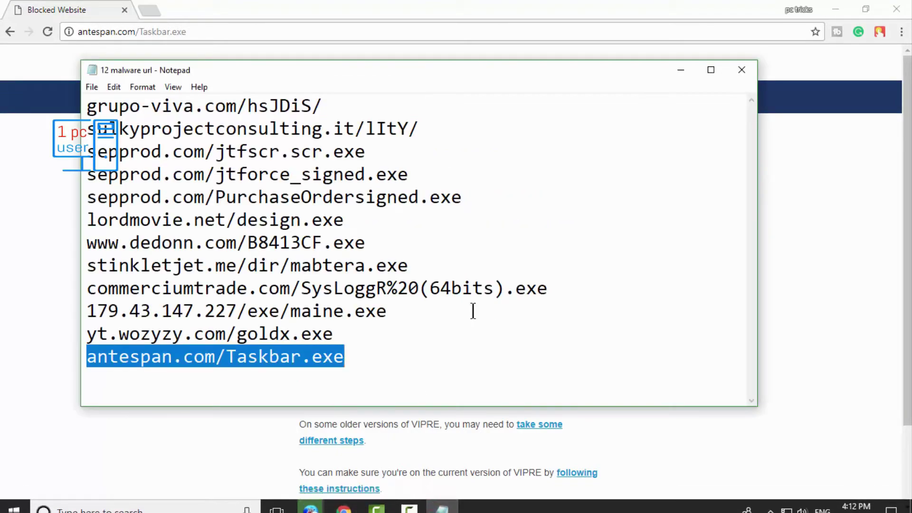
{"action": "left_click", "coordinate": [738, 71]}
{"action": "left_click", "coordinate": [907, 2]}
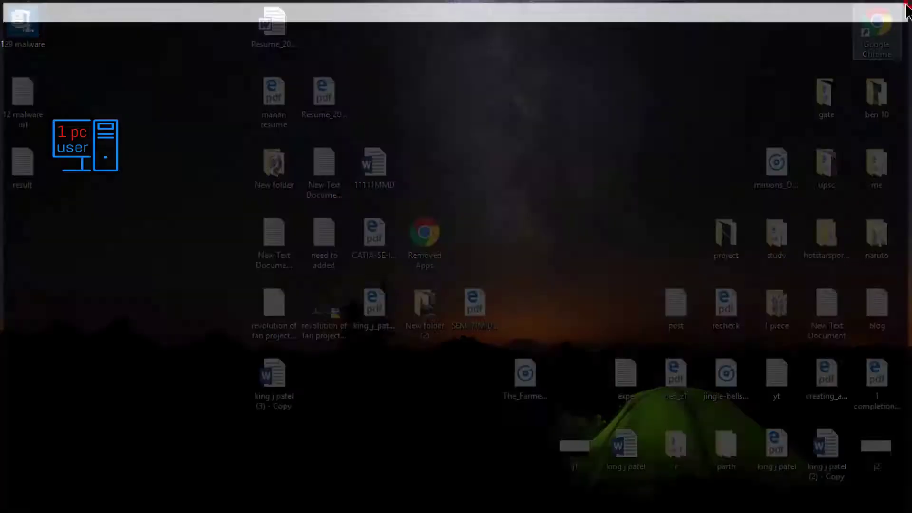
Step: Open the "result" text file from the desktop, enter 100% for Web protection and minimize the file
{"action": "double_click", "coordinate": [7, 164]}
{"action": "left_click", "coordinate": [262, 116]}
{"action": "type", "text": "100%"}
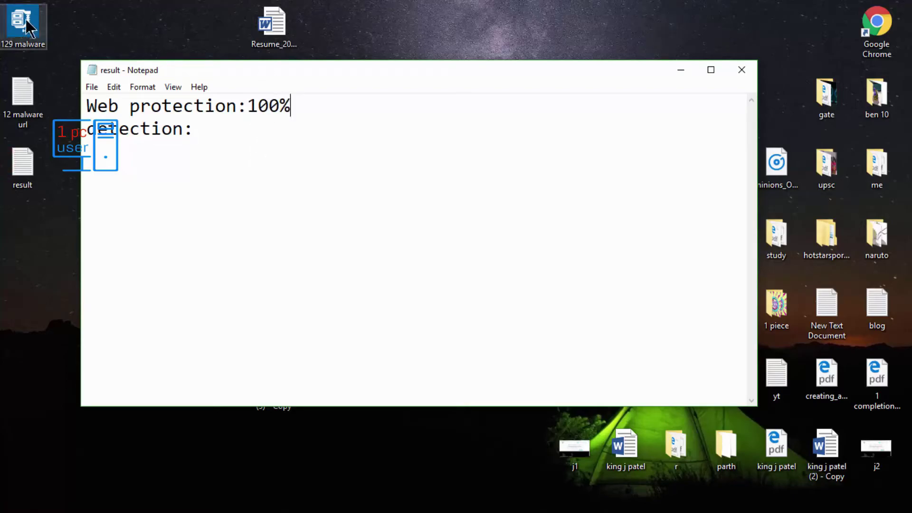
{"action": "left_click", "coordinate": [681, 69]}
Step: Open VIPRE Advanced Security from the system tray and turn off Advanced Active Protection
{"action": "left_click", "coordinate": [770, 501]}
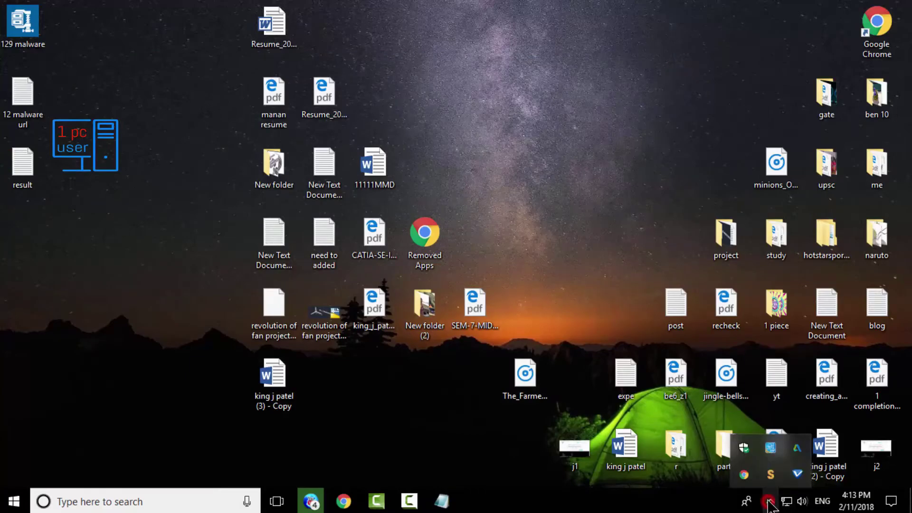
{"action": "left_click", "coordinate": [798, 473]}
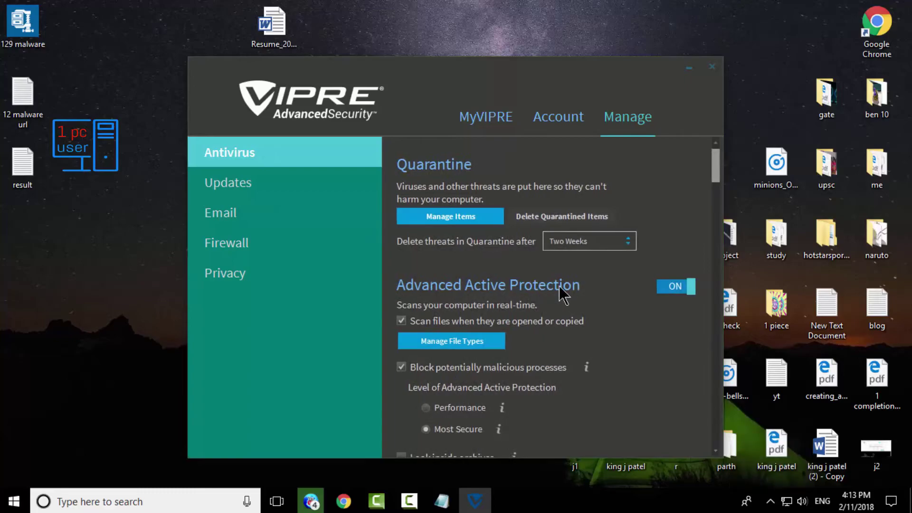
{"action": "left_click", "coordinate": [666, 293]}
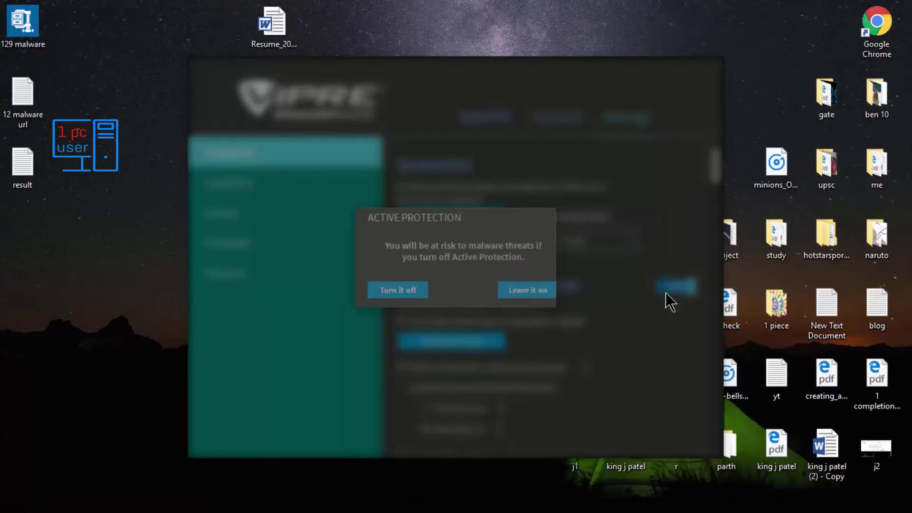
{"action": "left_click", "coordinate": [389, 288]}
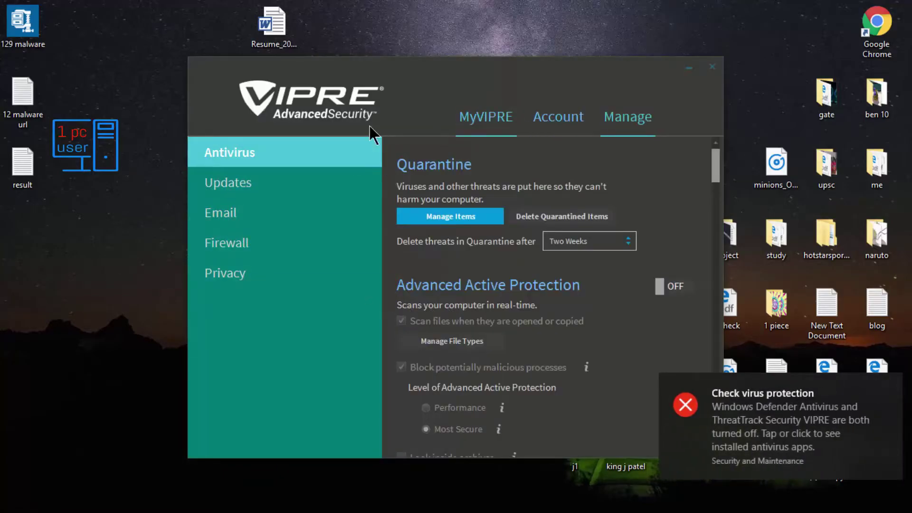
Step: Check VIPRE's update settings and the MyVIPRE protection overview, and close the VIPRE window
{"action": "left_click", "coordinate": [245, 192]}
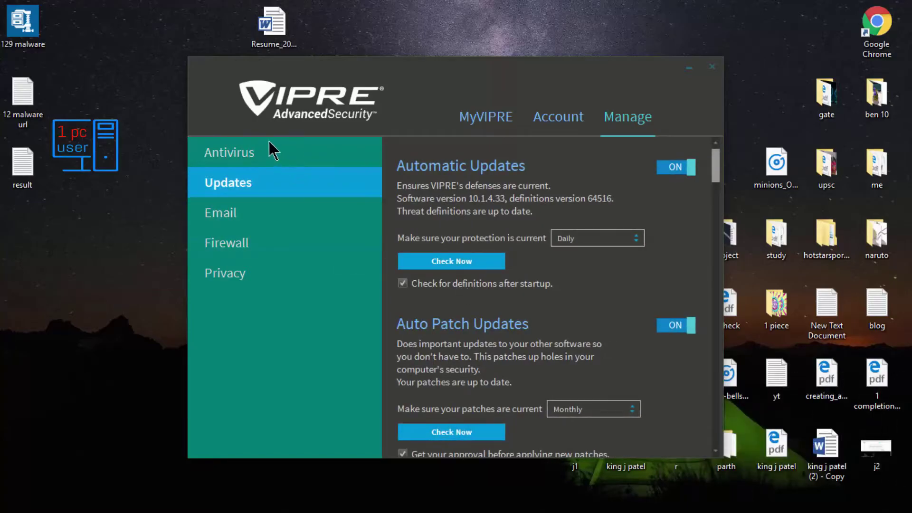
{"action": "left_click", "coordinate": [470, 119]}
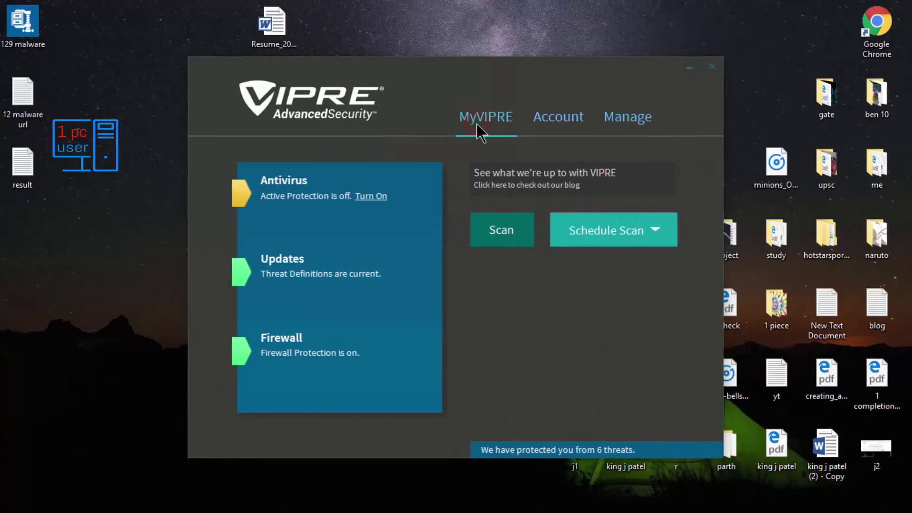
{"action": "left_click", "coordinate": [712, 69]}
Step: Extract the "129 malware" archive directly onto the desktop with 7-Zip
{"action": "right_click", "coordinate": [41, 28]}
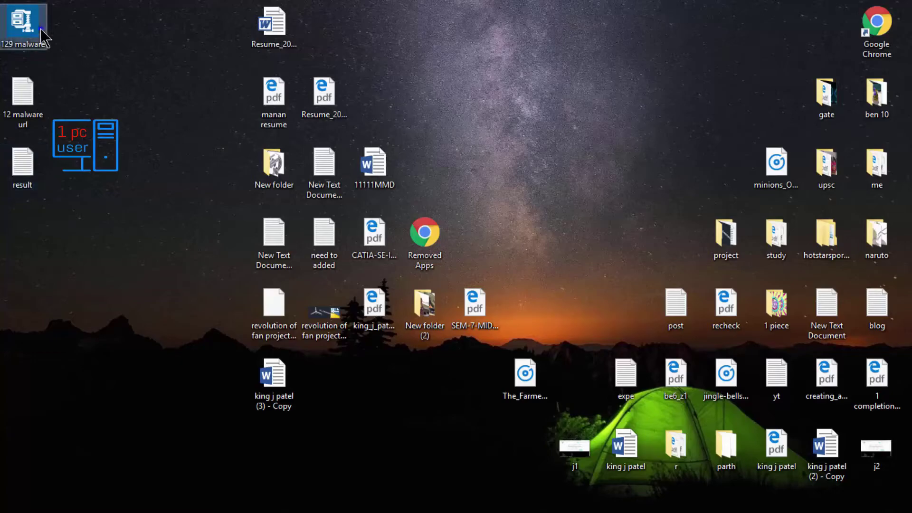
{"action": "mouse_move", "coordinate": [99, 68]}
{"action": "mouse_move", "coordinate": [104, 50]}
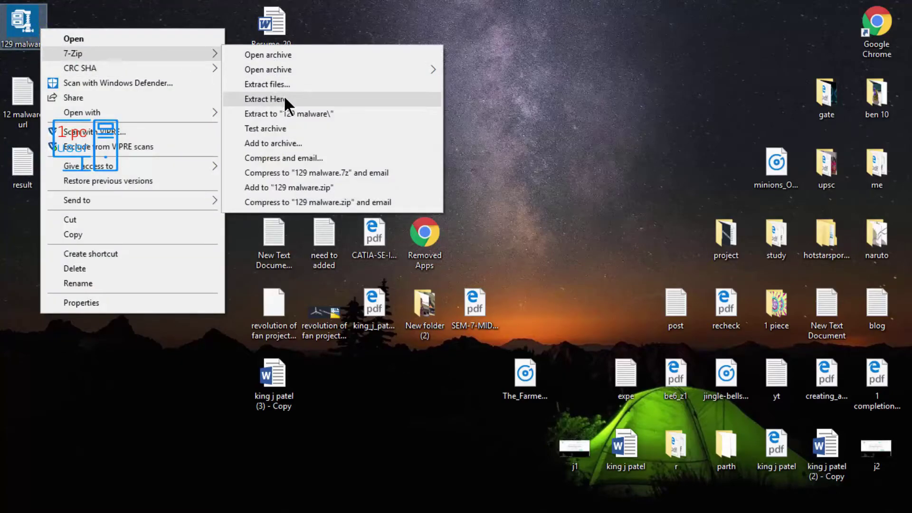
{"action": "left_click", "coordinate": [284, 99]}
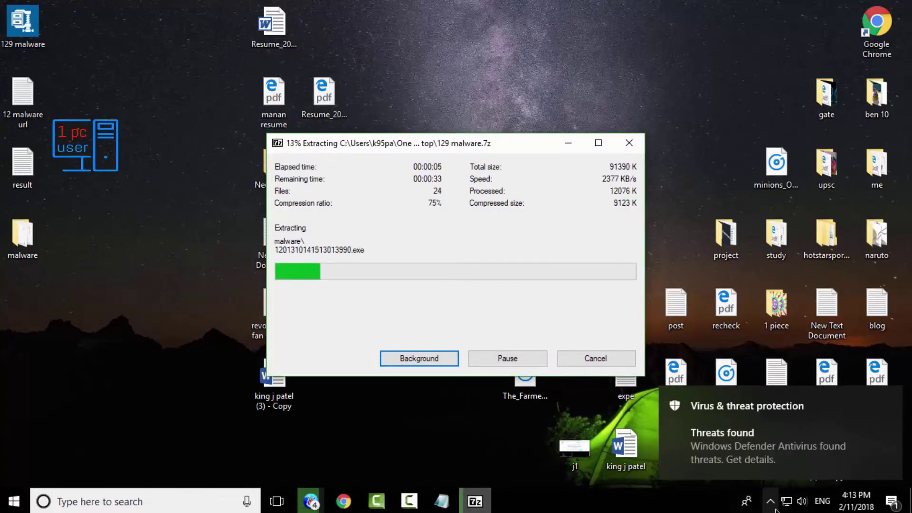
Step: Turn off Windows Defender's real-time protection, check its app and browser control settings, and close the security window
{"action": "left_click", "coordinate": [865, 446]}
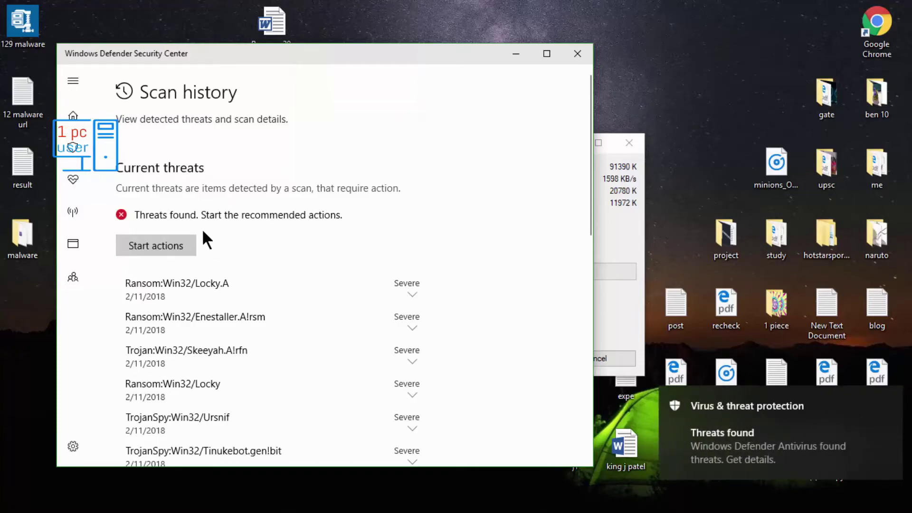
{"action": "left_click", "coordinate": [72, 146]}
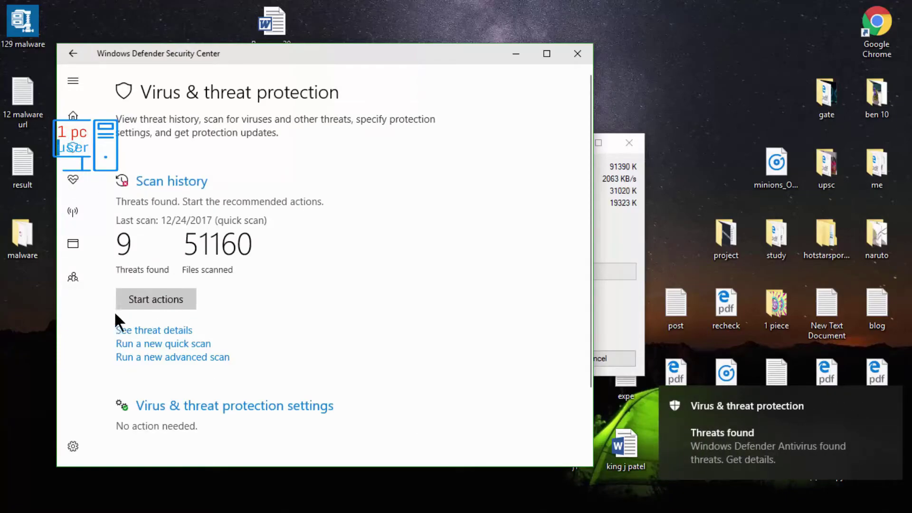
{"action": "left_click", "coordinate": [217, 403]}
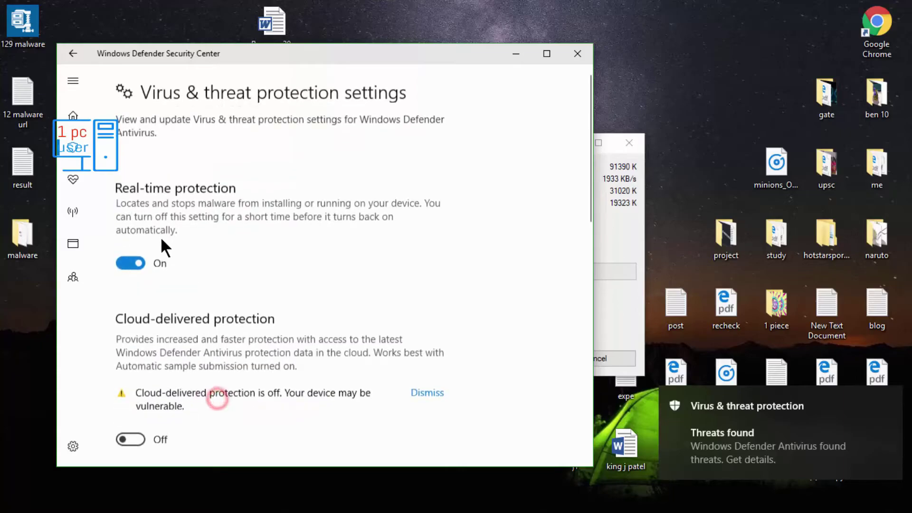
{"action": "left_click", "coordinate": [124, 263]}
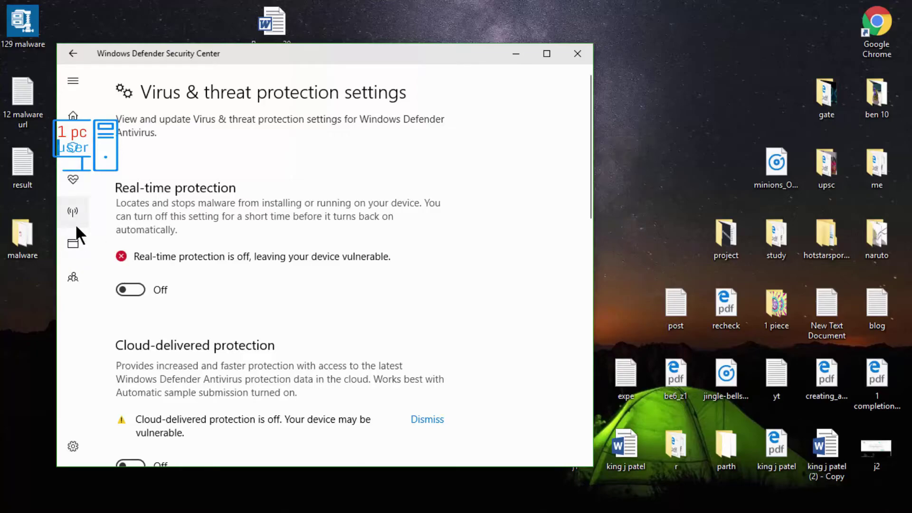
{"action": "left_click", "coordinate": [74, 246]}
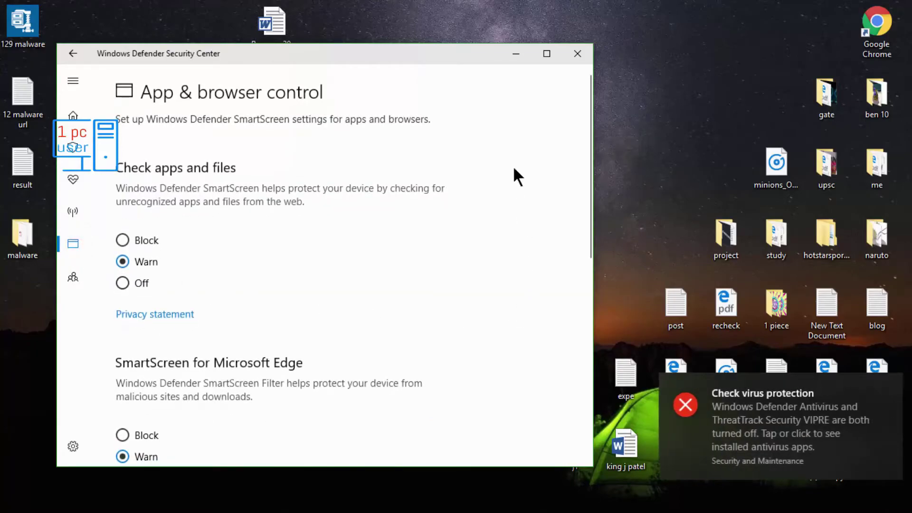
{"action": "left_click", "coordinate": [576, 52]}
Step: Open Windows Defender's scan history from the stored notifications, start the recommended actions and remove all quarantined threats
{"action": "mouse_move", "coordinate": [712, 508]}
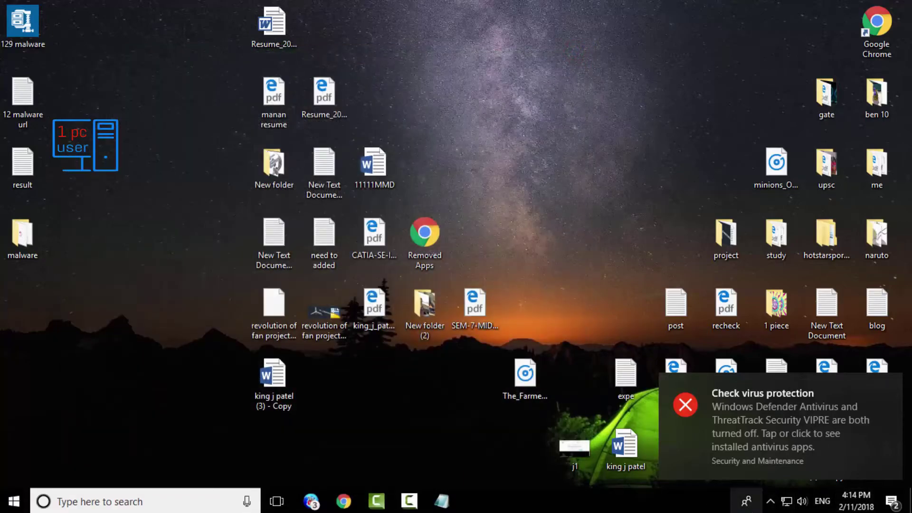
{"action": "left_click", "coordinate": [892, 502]}
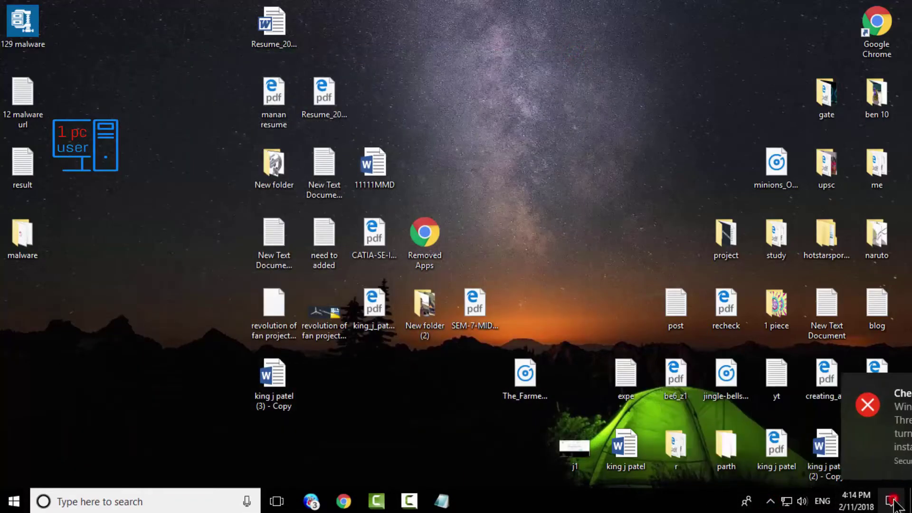
{"action": "left_click", "coordinate": [726, 257]}
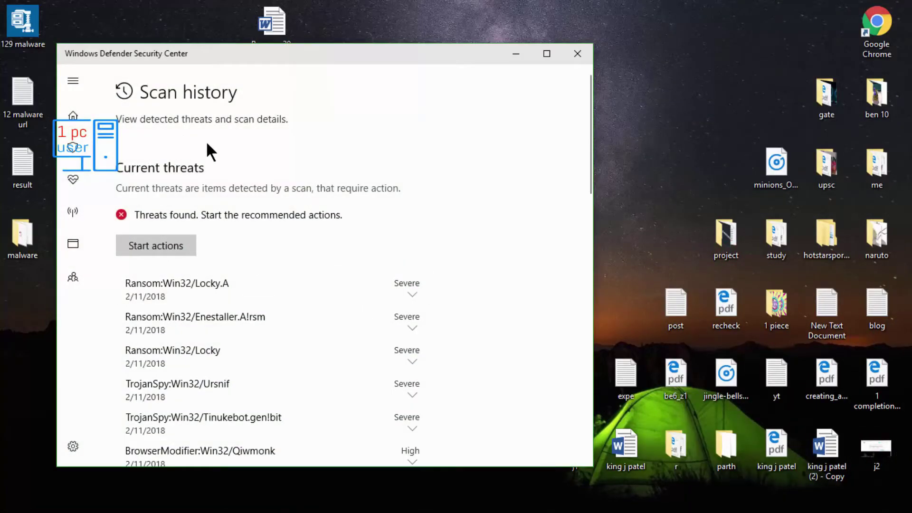
{"action": "left_click", "coordinate": [175, 245]}
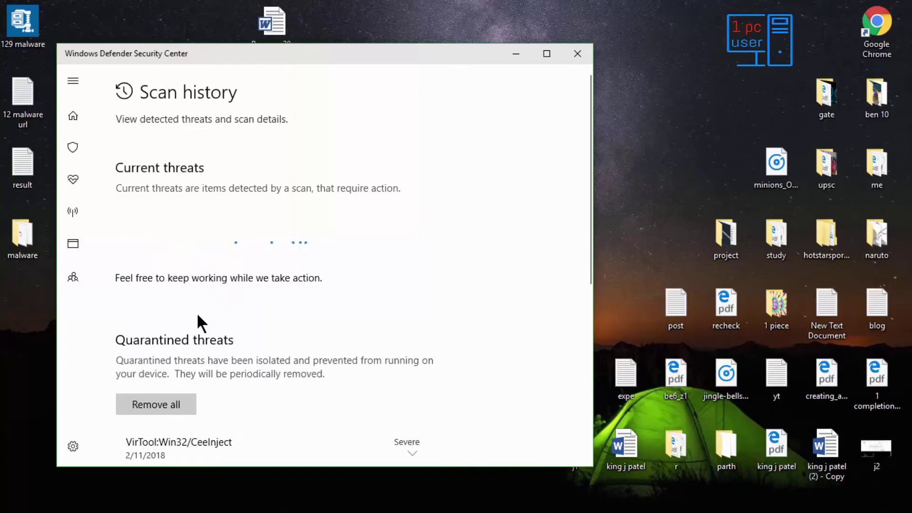
{"action": "left_click", "coordinate": [170, 402]}
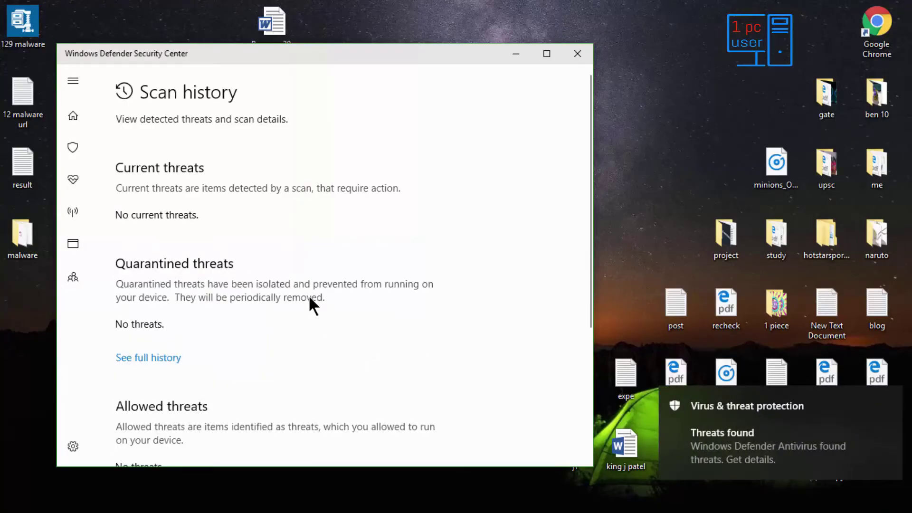
Step: Open the new Windows Defender threat alert and start the recommended actions for VirTool:Win32/Injector
{"action": "left_click", "coordinate": [733, 415]}
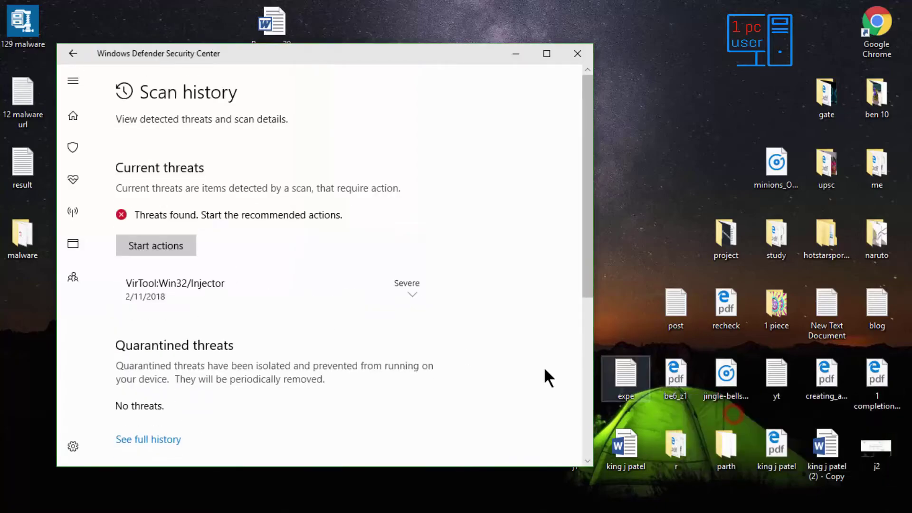
{"action": "left_click", "coordinate": [179, 247]}
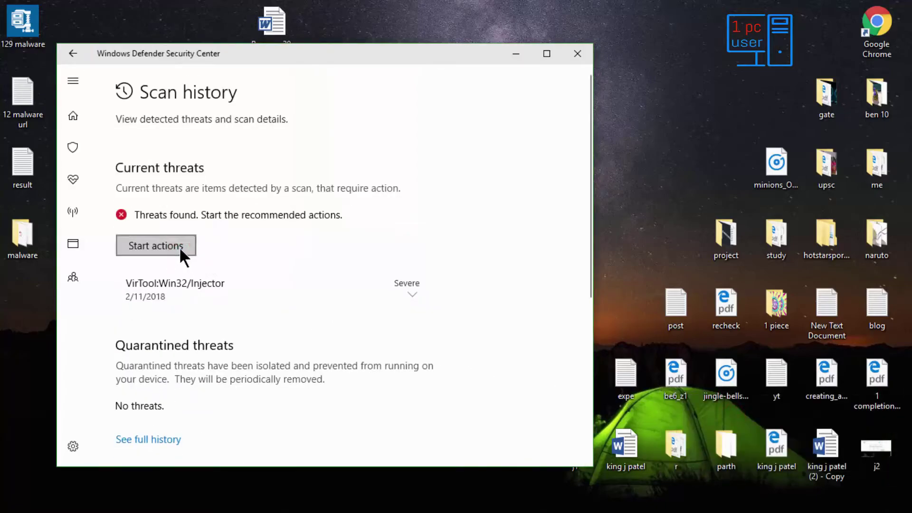
{"action": "left_click", "coordinate": [179, 247]}
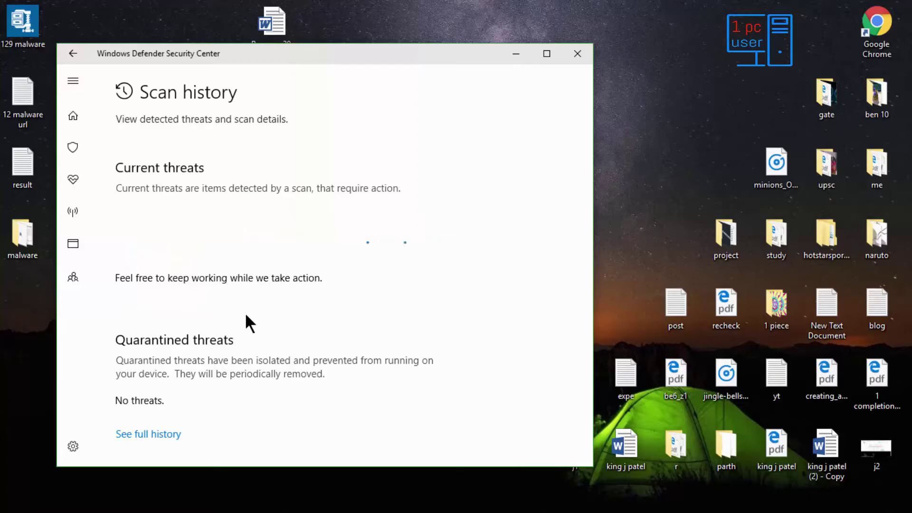
Step: Dismiss Windows Defender's file review by closing its window, and permanently delete the malware folder from the desktop
{"action": "left_click", "coordinate": [4, 248]}
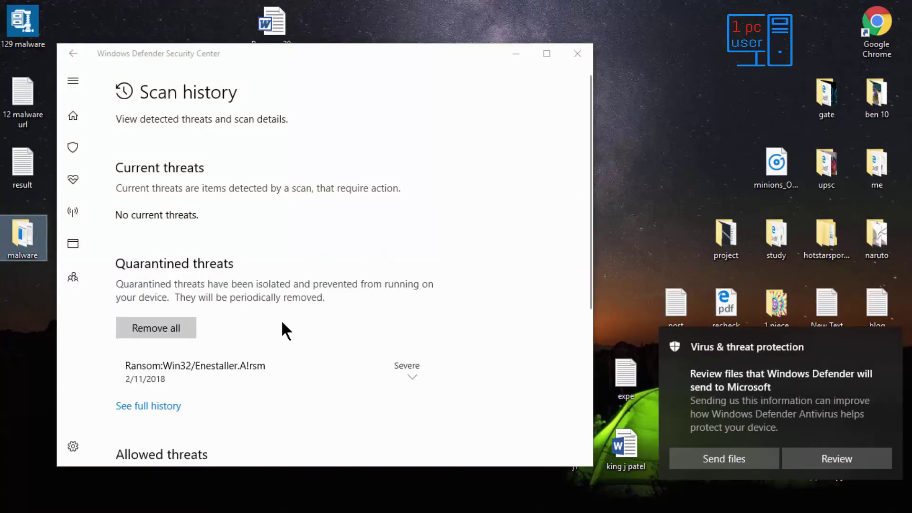
{"action": "left_click", "coordinate": [853, 457]}
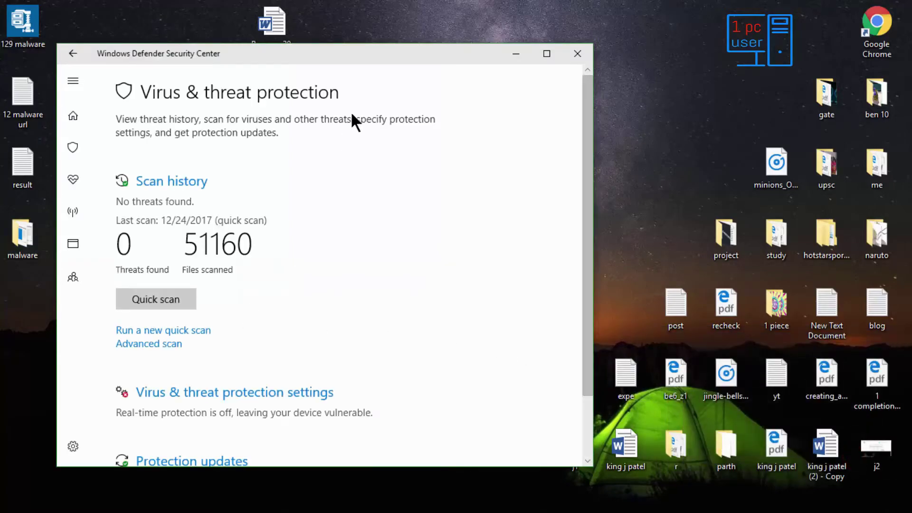
{"action": "left_click", "coordinate": [569, 51]}
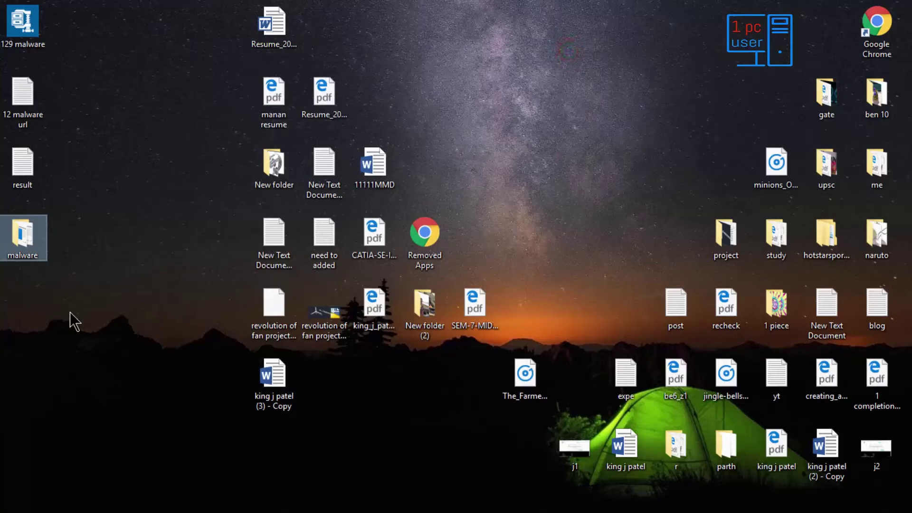
{"action": "key", "text": "shift+Delete"}
{"action": "key", "text": "Return"}
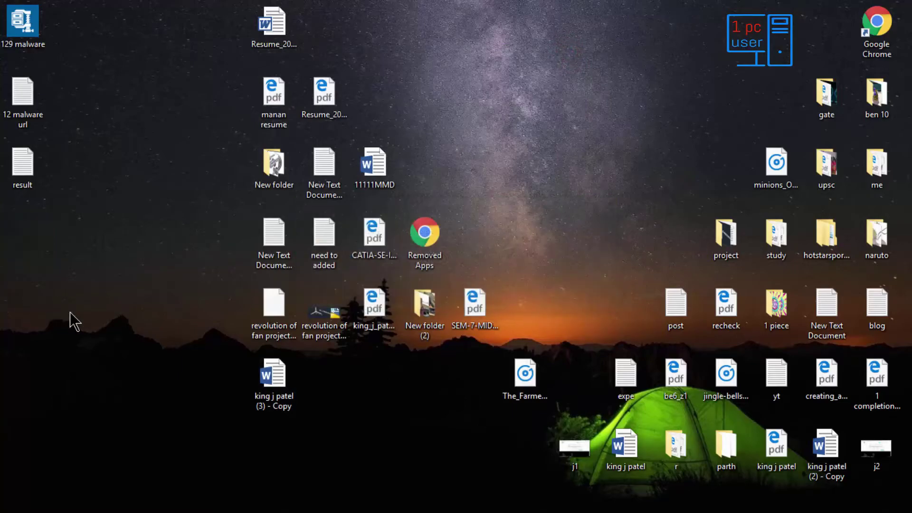
Step: Extract the "129 malware" archive again directly onto the desktop with 7-Zip and check the contents of the malware folder
{"action": "right_click", "coordinate": [15, 20]}
{"action": "mouse_move", "coordinate": [90, 47]}
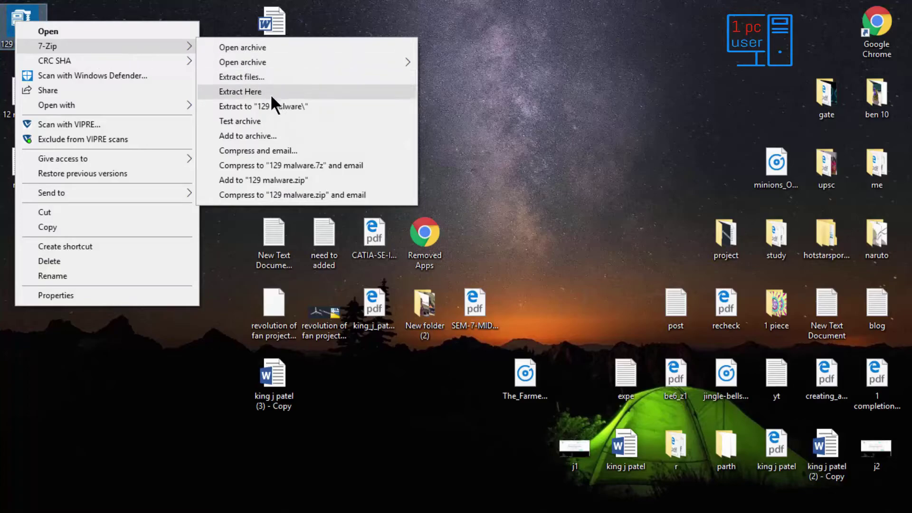
{"action": "left_click", "coordinate": [270, 92]}
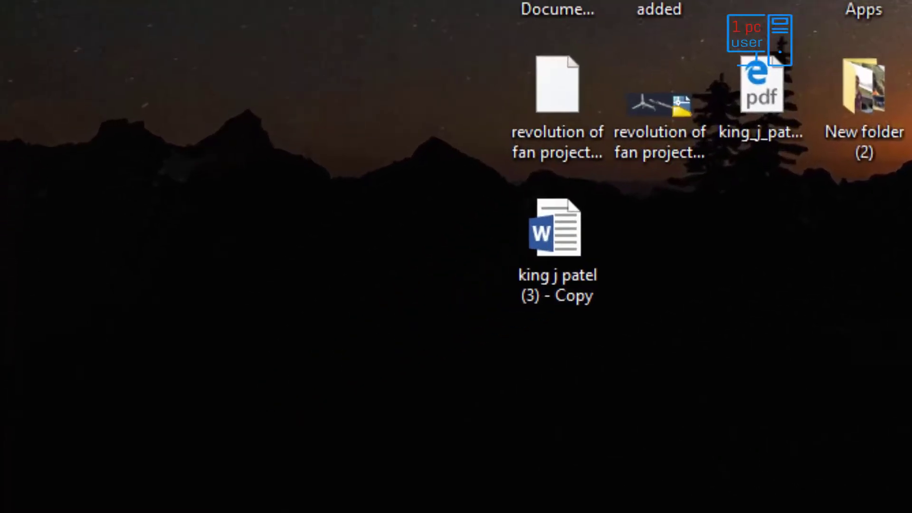
{"action": "double_click", "coordinate": [31, 240]}
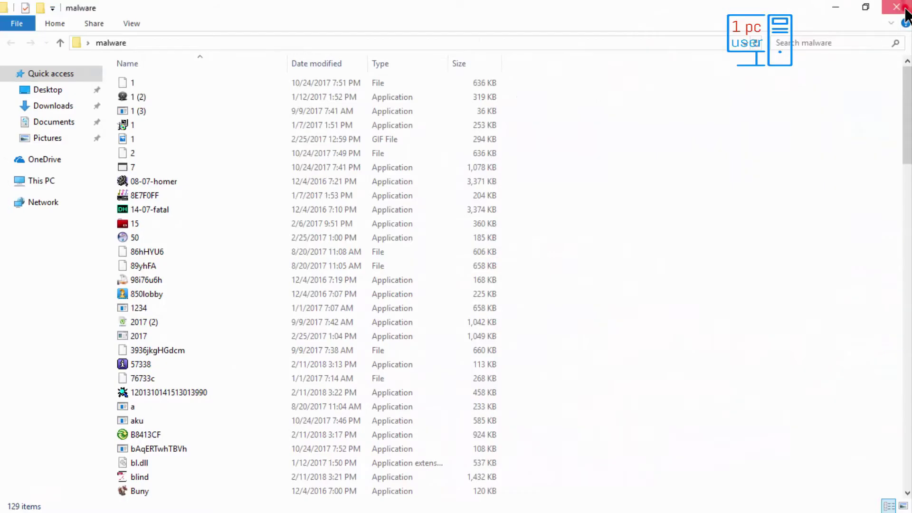
{"action": "left_click", "coordinate": [896, 6]}
Step: Start a VIPRE scan of the malware folder on the desktop and open Task Manager to monitor resource usage
{"action": "right_click", "coordinate": [39, 227]}
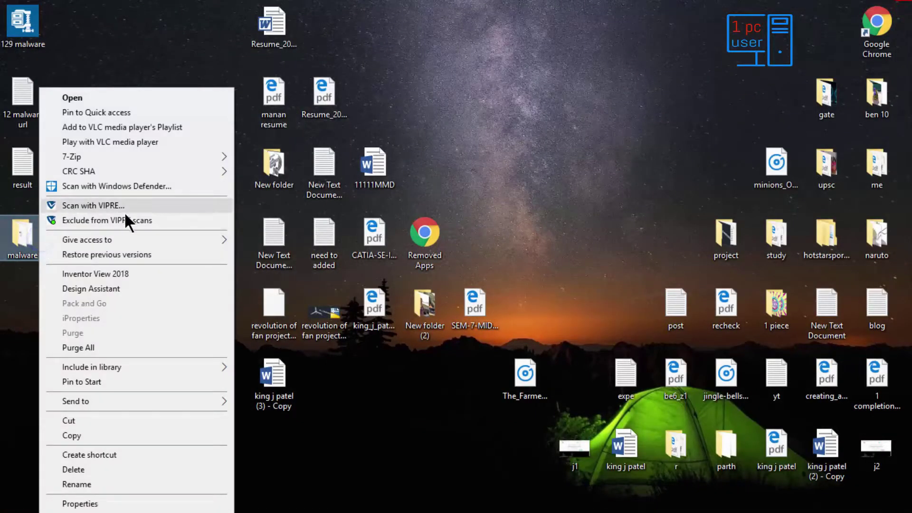
{"action": "left_click", "coordinate": [156, 205]}
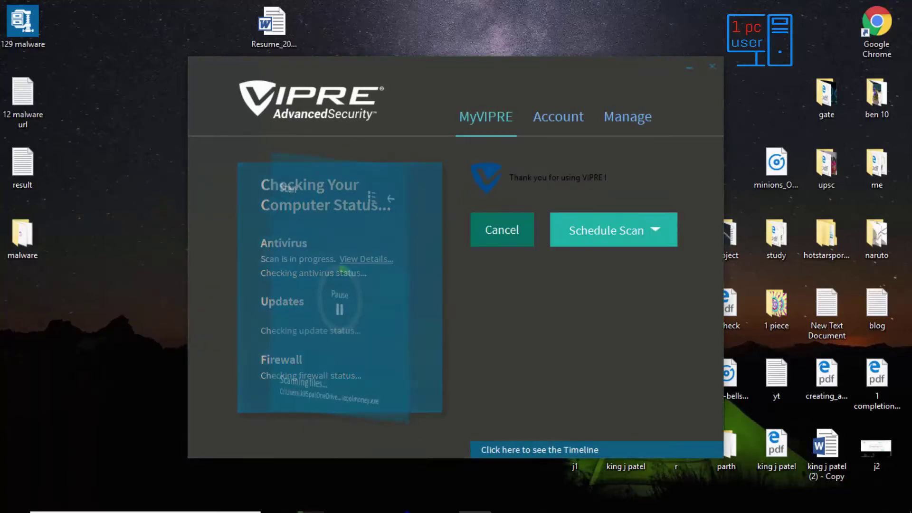
{"action": "right_click", "coordinate": [409, 501]}
{"action": "right_click", "coordinate": [577, 505]}
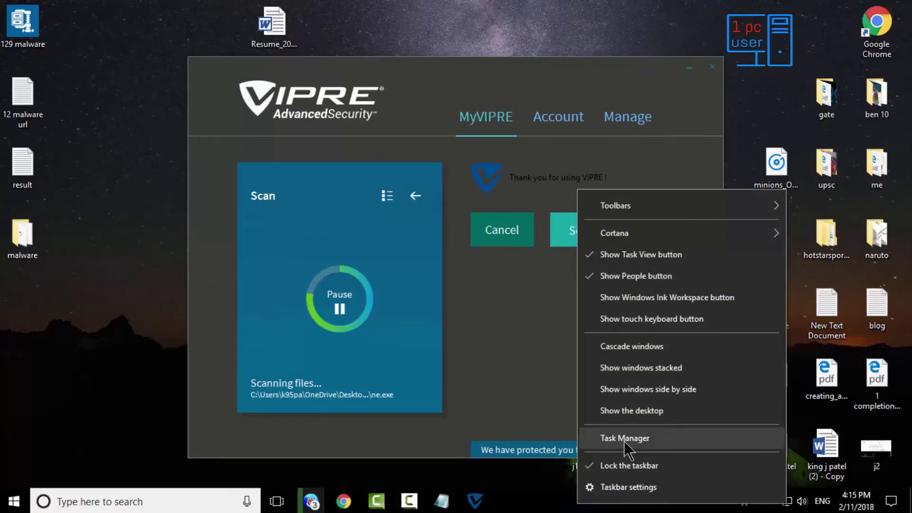
{"action": "left_click", "coordinate": [618, 432]}
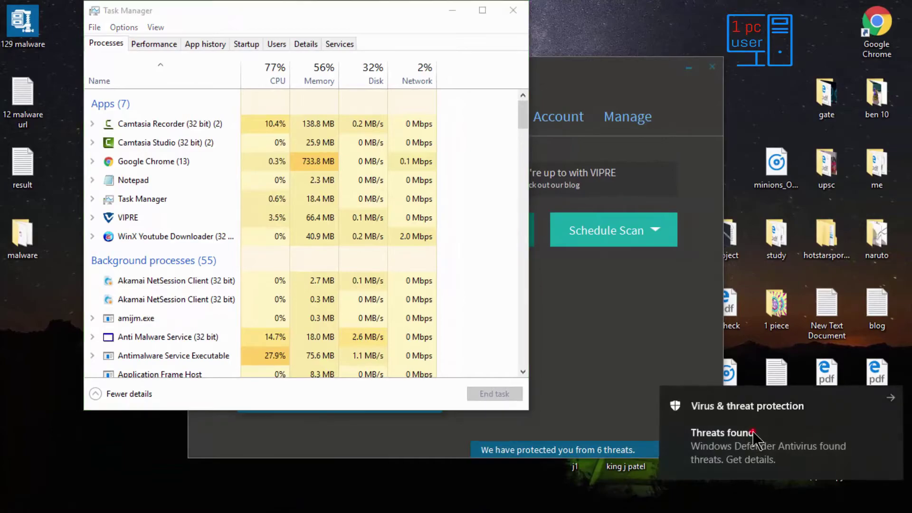
Step: Open Windows Defender's virus and threat protection settings from the threat alert and turn off automatic sample submission
{"action": "left_click", "coordinate": [754, 436]}
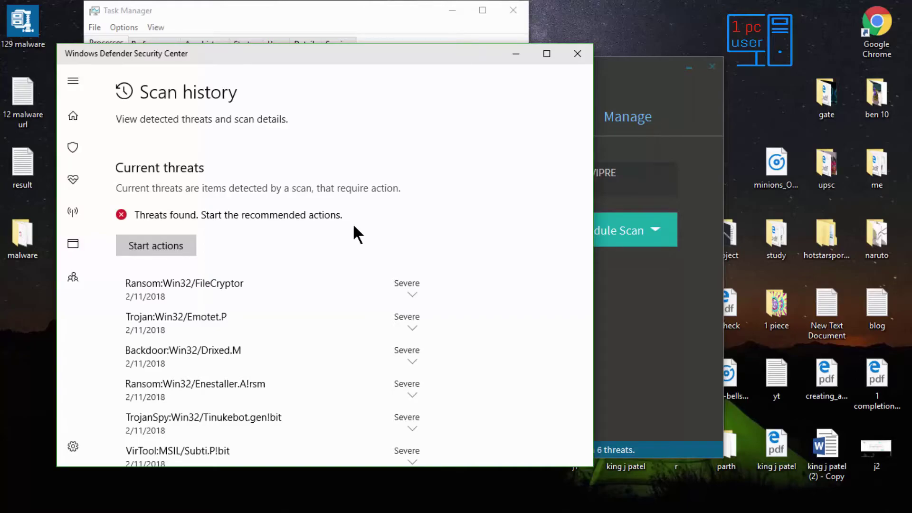
{"action": "left_click", "coordinate": [74, 119]}
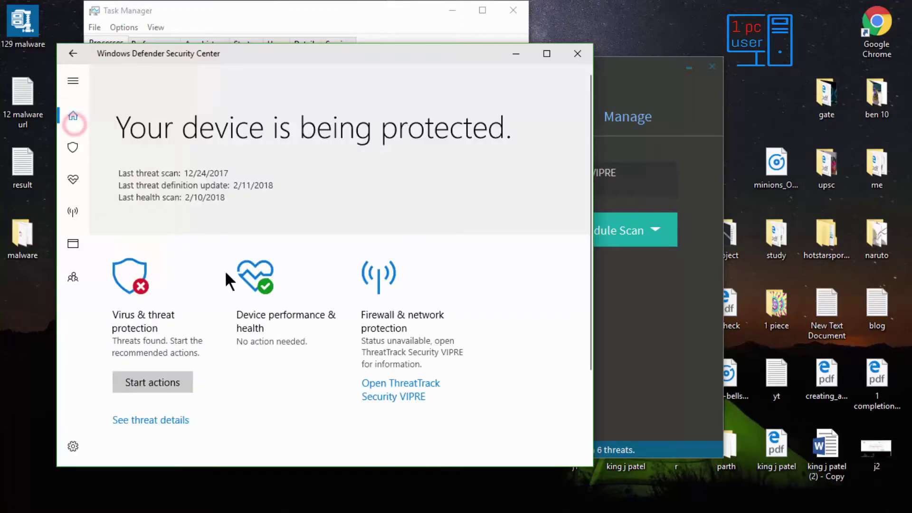
{"action": "left_click", "coordinate": [73, 147]}
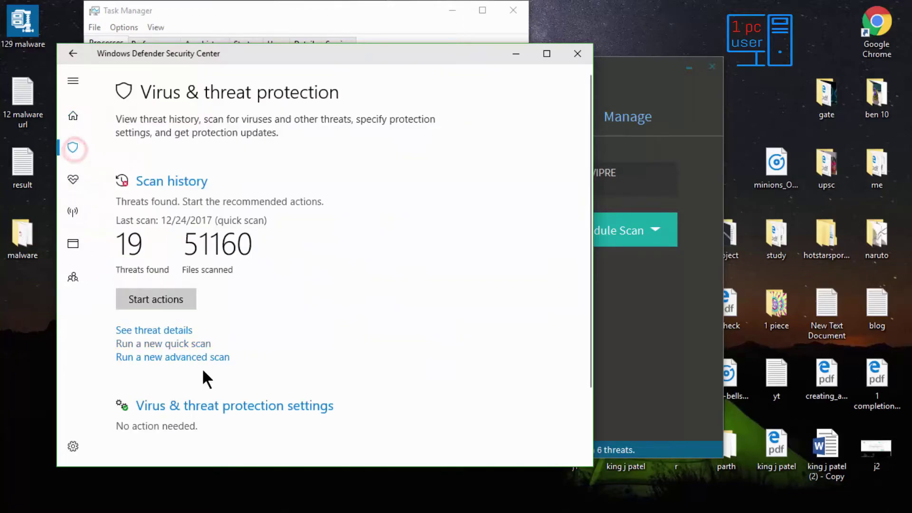
{"action": "left_click", "coordinate": [213, 404]}
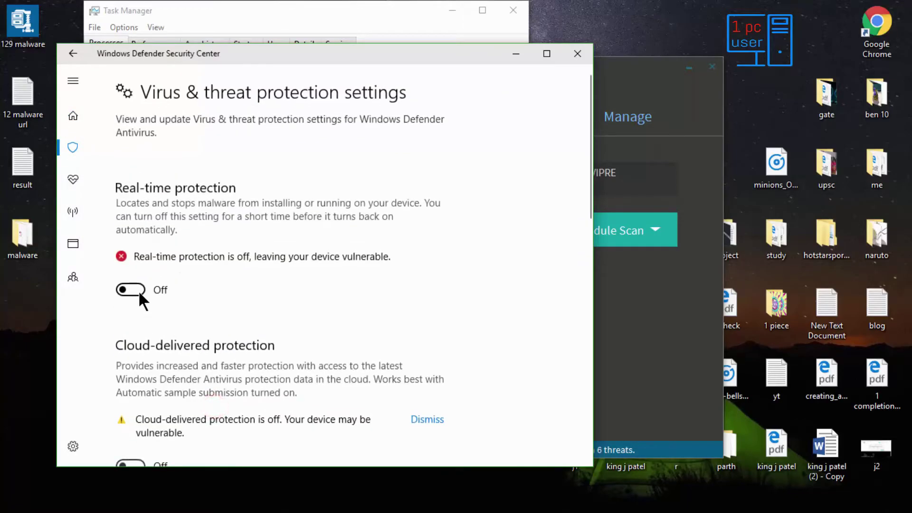
{"action": "scroll", "coordinate": [164, 298], "scroll_direction": "down", "scroll_amount": 5}
{"action": "scroll", "coordinate": [164, 298], "scroll_direction": "down", "scroll_amount": 3}
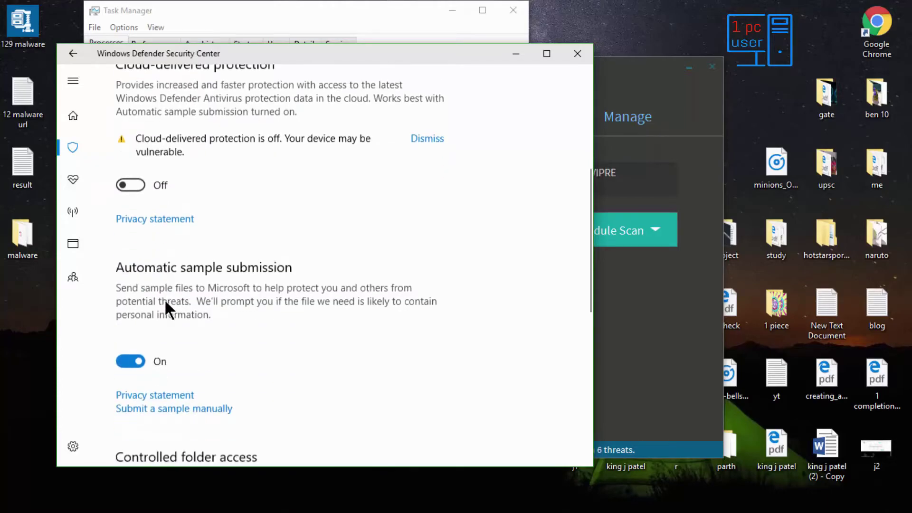
{"action": "left_click", "coordinate": [124, 274]}
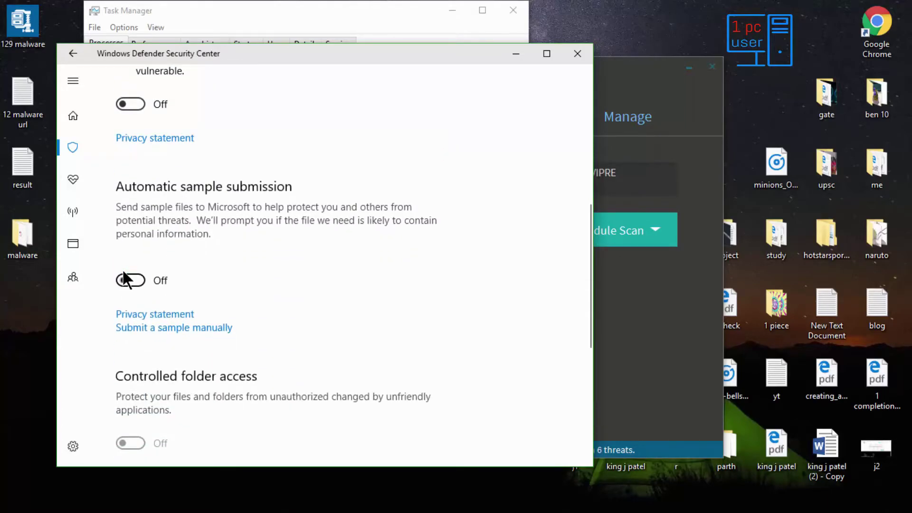
Step: Check Windows Defender's remaining protection settings and its firewall, device health and virus protection pages, and close the window
{"action": "scroll", "coordinate": [239, 274], "scroll_direction": "down", "scroll_amount": 7}
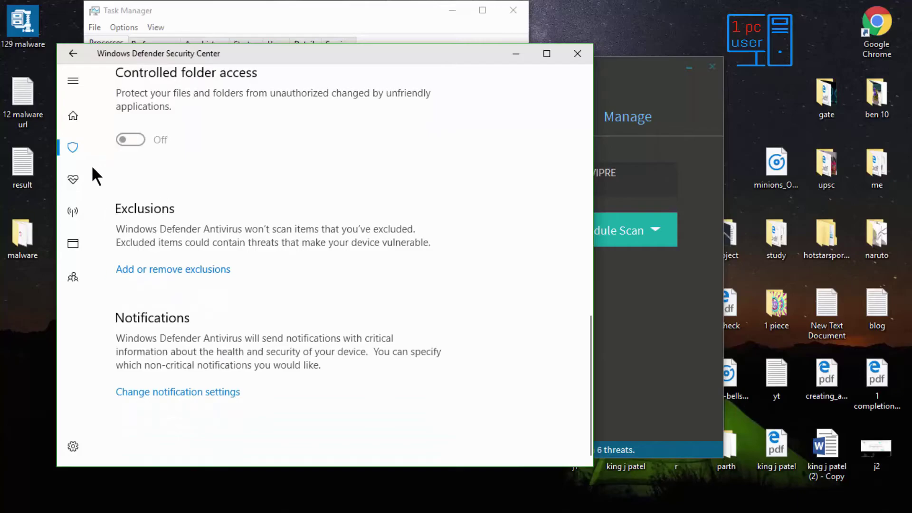
{"action": "left_click", "coordinate": [82, 180]}
{"action": "left_click", "coordinate": [81, 202]}
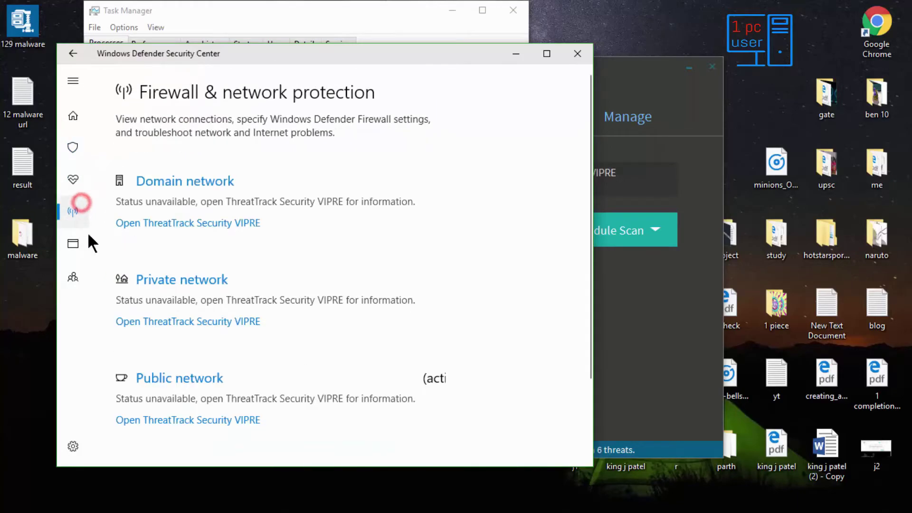
{"action": "left_click", "coordinate": [74, 166]}
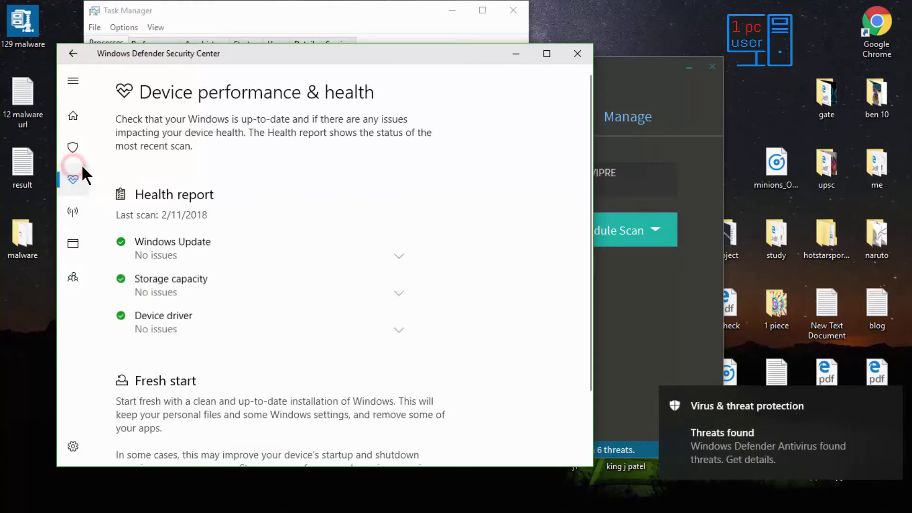
{"action": "left_click", "coordinate": [75, 142]}
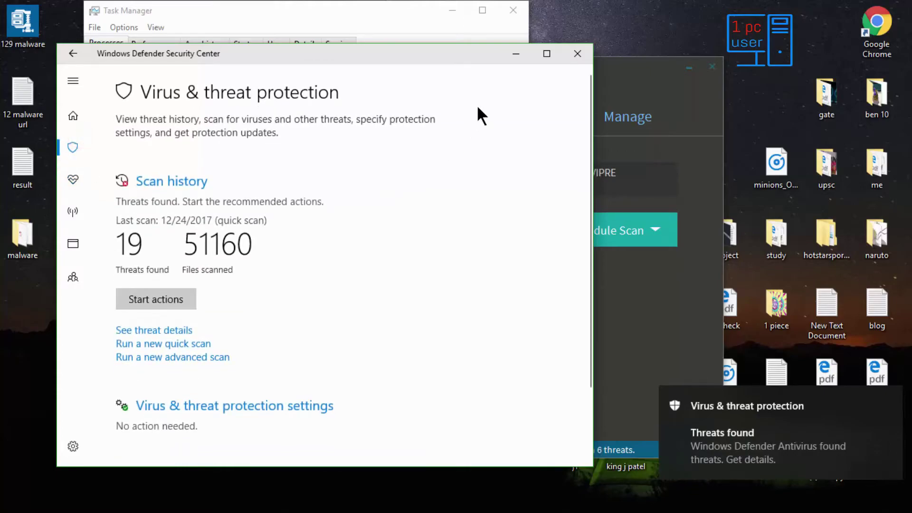
{"action": "left_click", "coordinate": [586, 50]}
Step: Review Windows Defender's scan history from the threats-found alert and close the window
{"action": "left_click", "coordinate": [730, 425]}
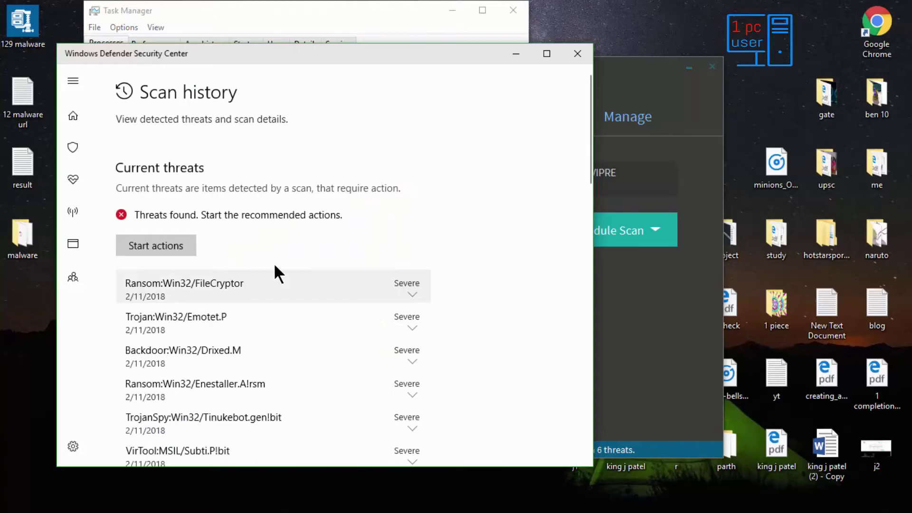
{"action": "left_click", "coordinate": [578, 53]}
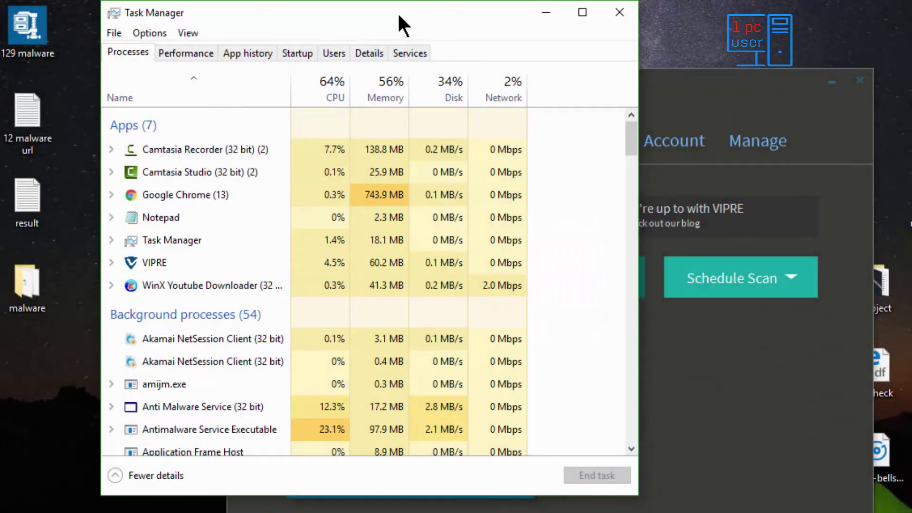
Step: Move Task Manager aside, examine the resource usage of the running apps and background processes during the VIPRE scan, and close it
{"action": "left_click_drag", "start_coordinate": [398, 12], "coordinate": [808, 66]}
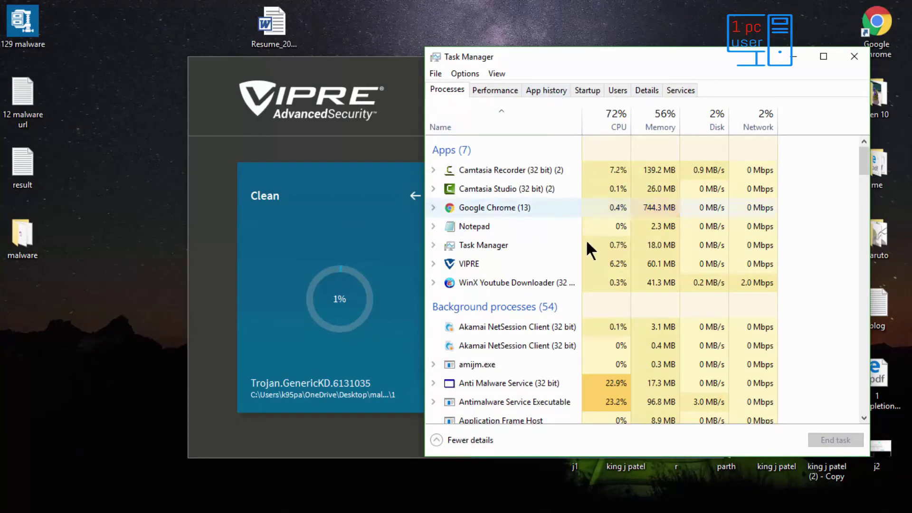
{"action": "scroll", "coordinate": [587, 291], "scroll_direction": "down", "scroll_amount": 4}
{"action": "scroll", "coordinate": [587, 292], "scroll_direction": "down", "scroll_amount": 7}
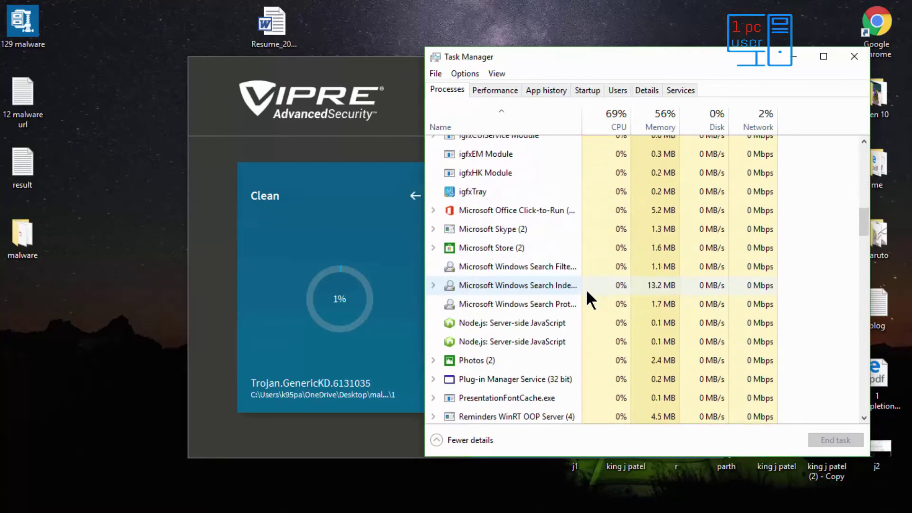
{"action": "scroll", "coordinate": [587, 292], "scroll_direction": "down", "scroll_amount": 4}
{"action": "scroll", "coordinate": [587, 292], "scroll_direction": "down", "scroll_amount": 3}
{"action": "scroll", "coordinate": [585, 288], "scroll_direction": "up", "scroll_amount": 2}
{"action": "scroll", "coordinate": [585, 289], "scroll_direction": "up", "scroll_amount": 2}
{"action": "scroll", "coordinate": [586, 288], "scroll_direction": "up", "scroll_amount": 3}
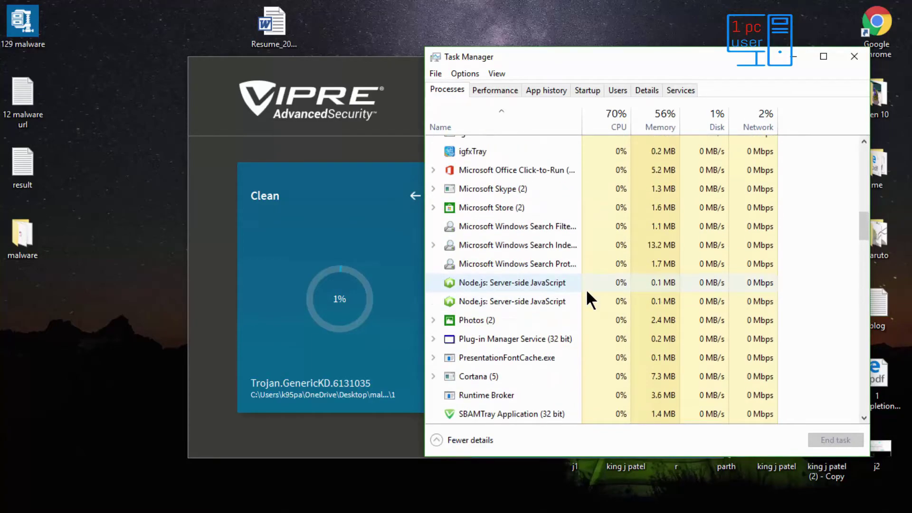
{"action": "scroll", "coordinate": [586, 289], "scroll_direction": "up", "scroll_amount": 3}
{"action": "scroll", "coordinate": [586, 289], "scroll_direction": "up", "scroll_amount": 3}
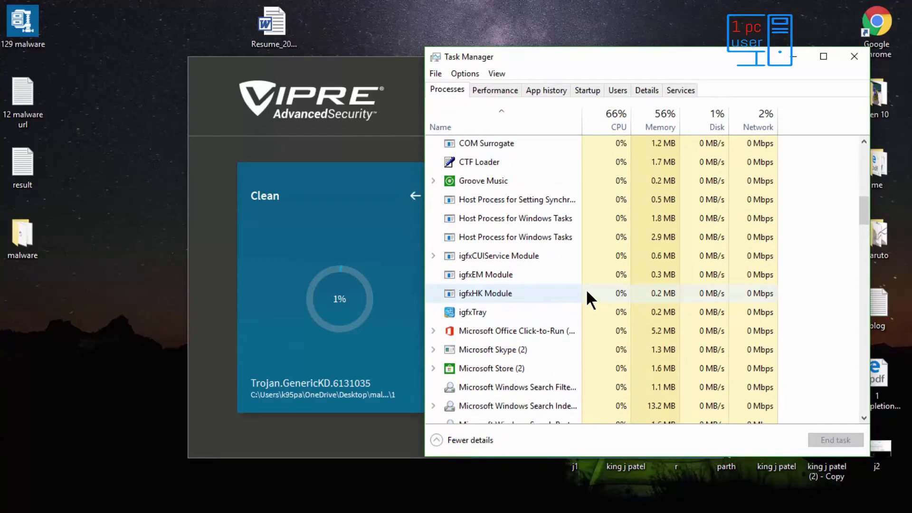
{"action": "scroll", "coordinate": [586, 289], "scroll_direction": "up", "scroll_amount": 4}
{"action": "scroll", "coordinate": [586, 288], "scroll_direction": "up", "scroll_amount": 5}
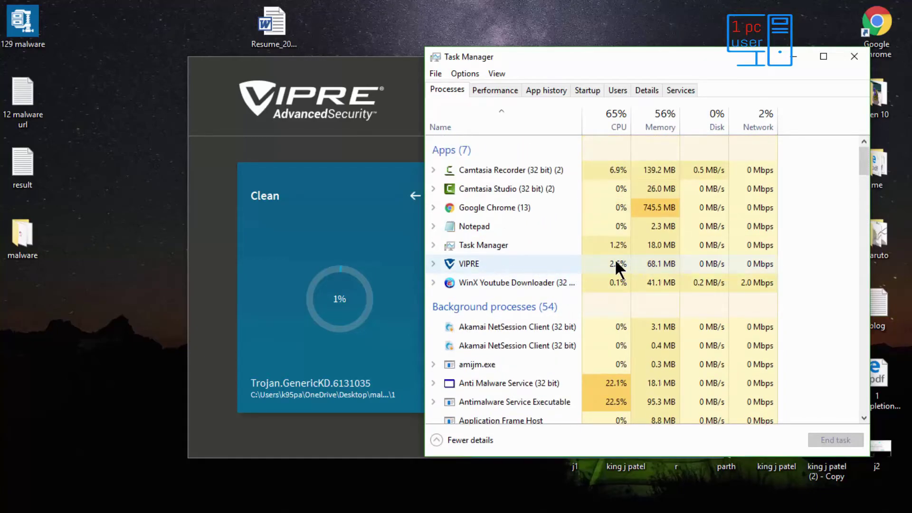
{"action": "left_click", "coordinate": [853, 57]}
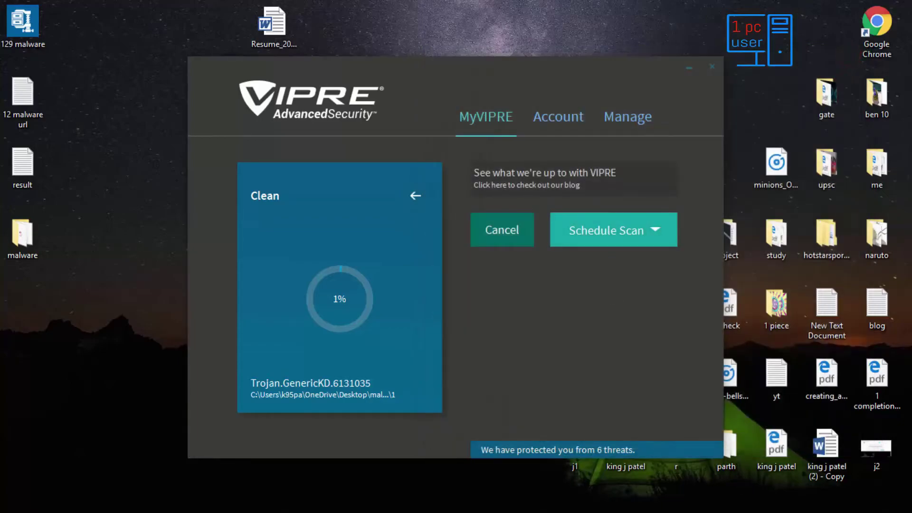
Step: Check the status of the installed virus protection apps from the "Check virus protection" notification and close the list
{"action": "mouse_move", "coordinate": [755, 510]}
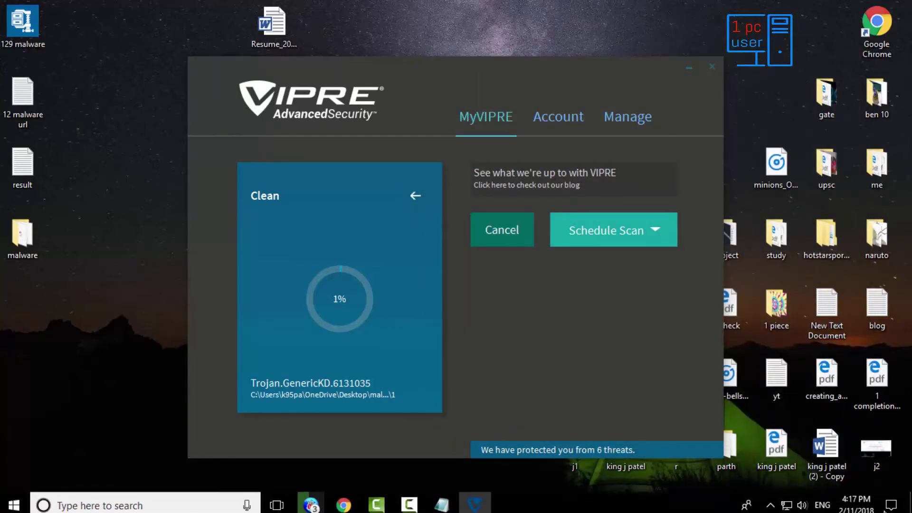
{"action": "left_click", "coordinate": [891, 508]}
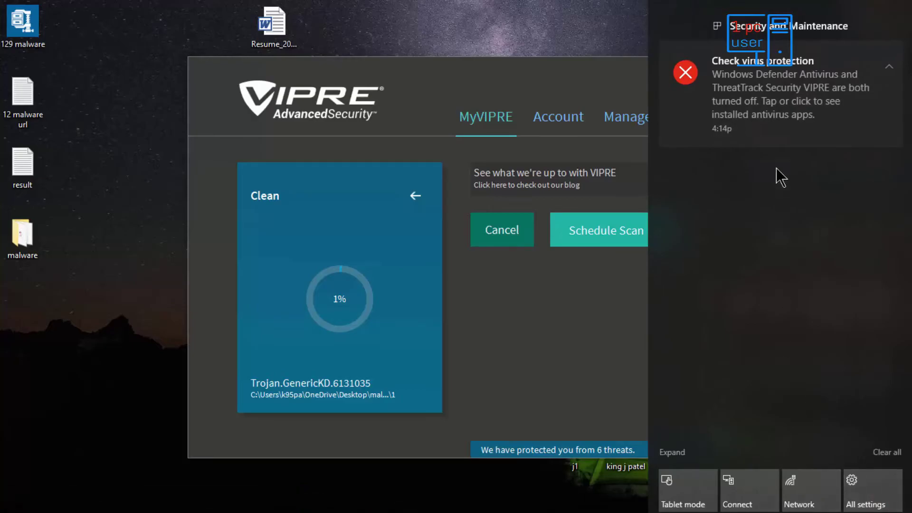
{"action": "left_click", "coordinate": [775, 103]}
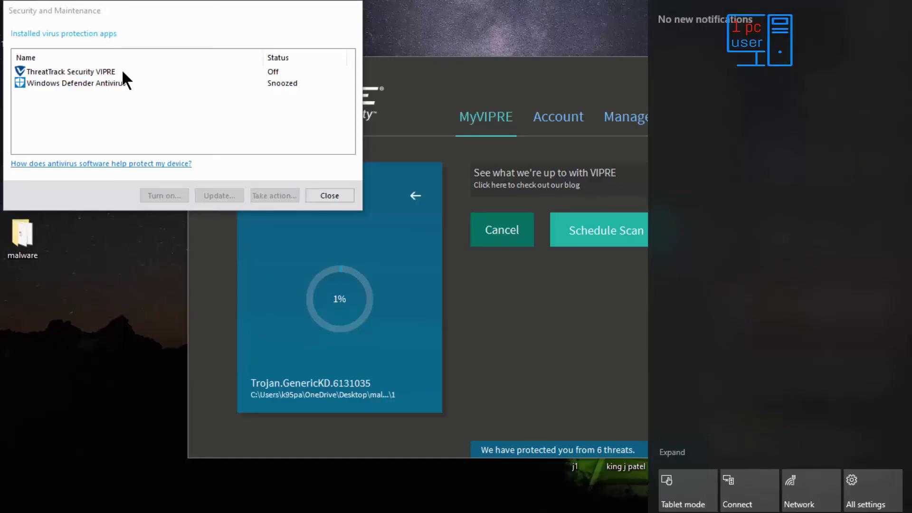
{"action": "left_click", "coordinate": [122, 71]}
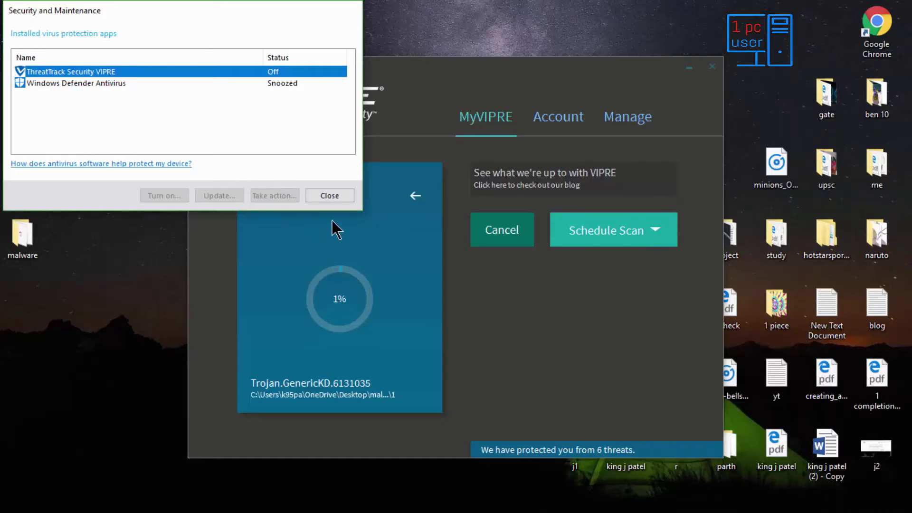
{"action": "left_click", "coordinate": [328, 194]}
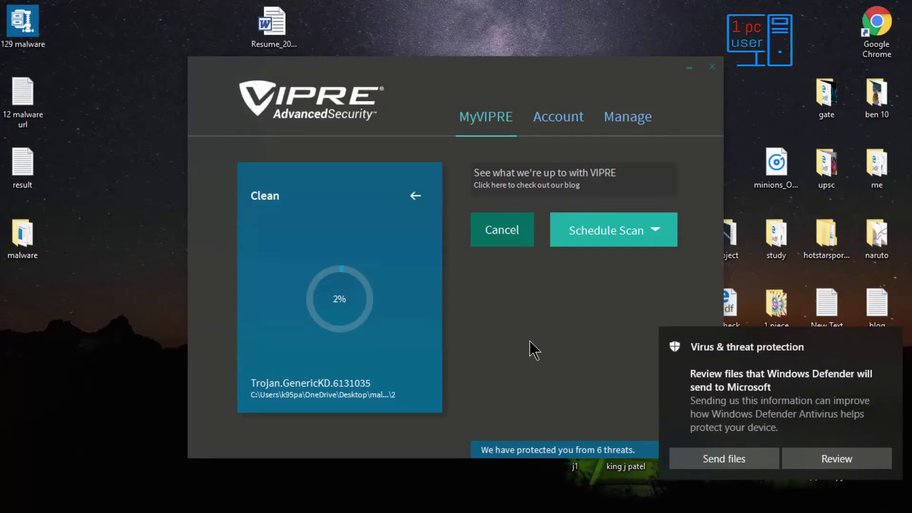
Step: Open Windows Defender Security Center from the file review alert, check its protection pages and home overview, and close it
{"action": "left_click", "coordinate": [829, 459]}
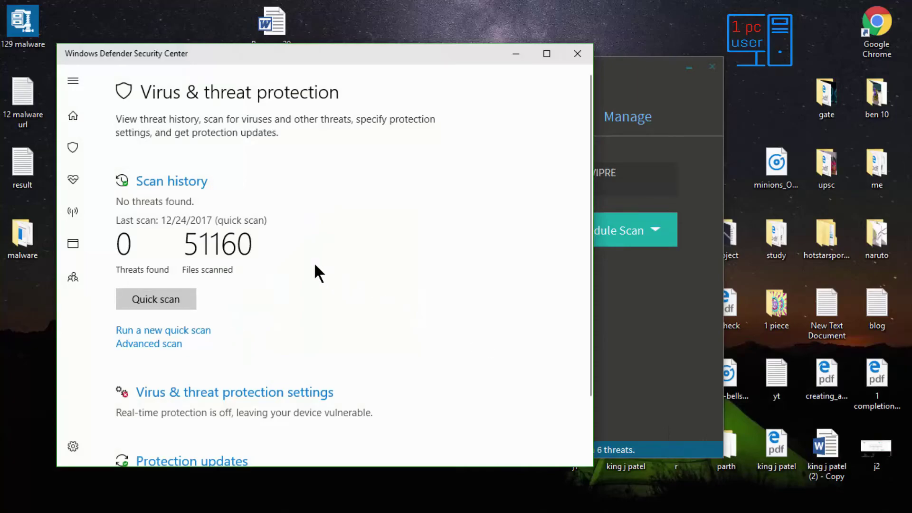
{"action": "scroll", "coordinate": [315, 265], "scroll_direction": "down", "scroll_amount": 2}
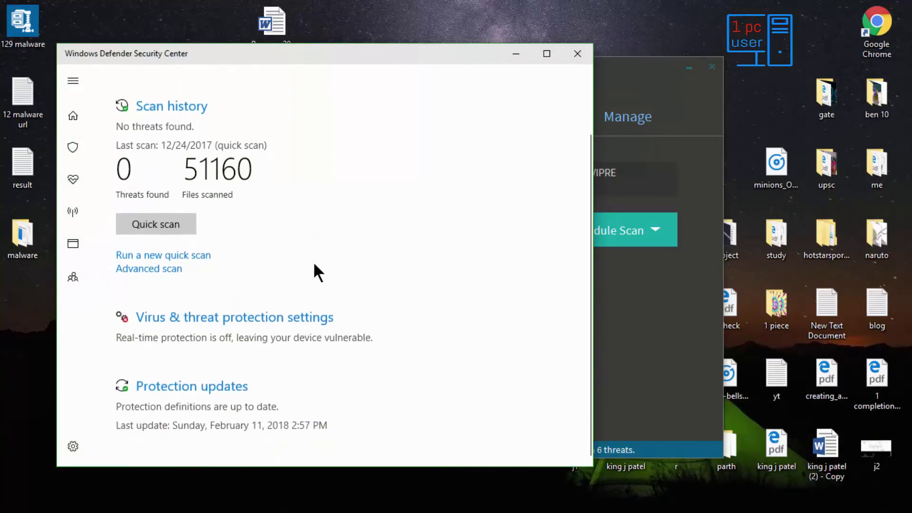
{"action": "left_click", "coordinate": [299, 316]}
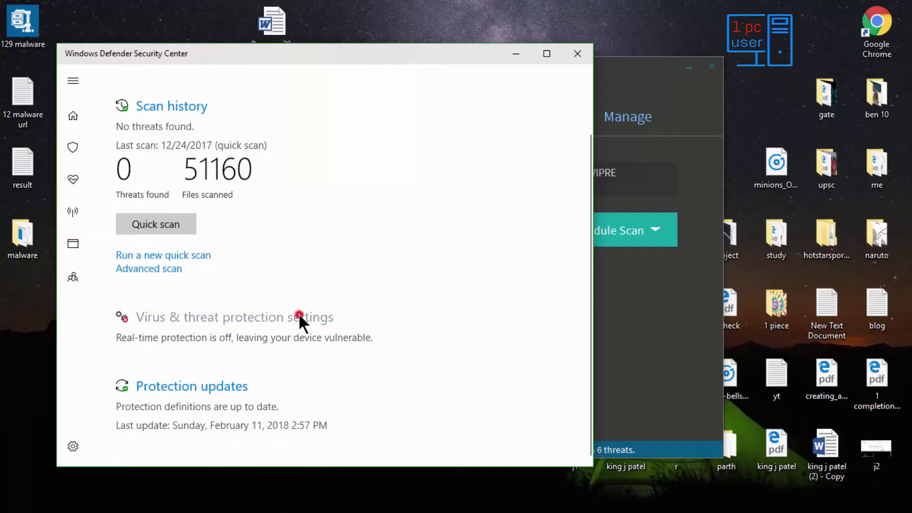
{"action": "left_click", "coordinate": [82, 148]}
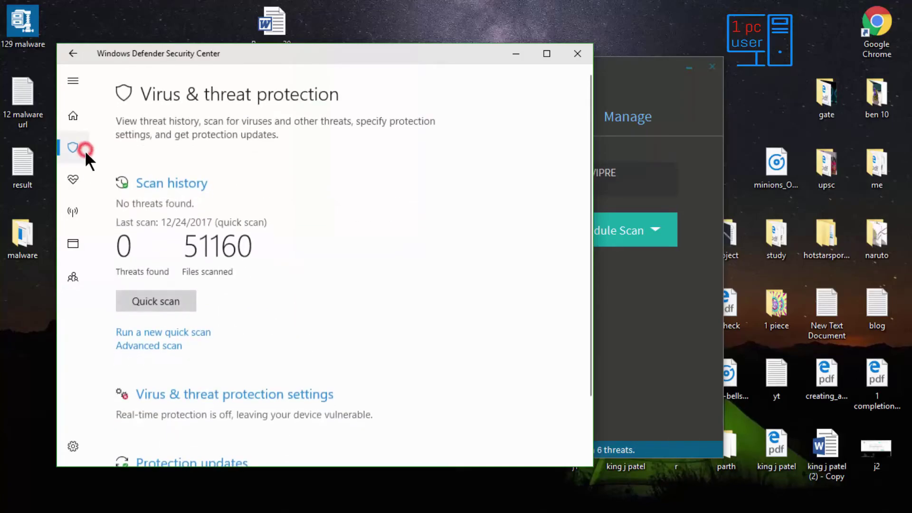
{"action": "left_click", "coordinate": [82, 179]}
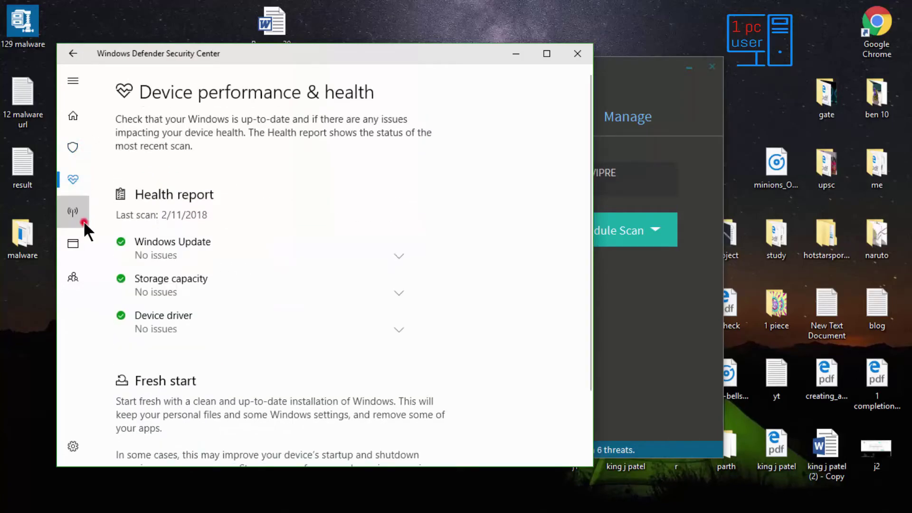
{"action": "left_click", "coordinate": [83, 221]}
{"action": "left_click", "coordinate": [84, 241]}
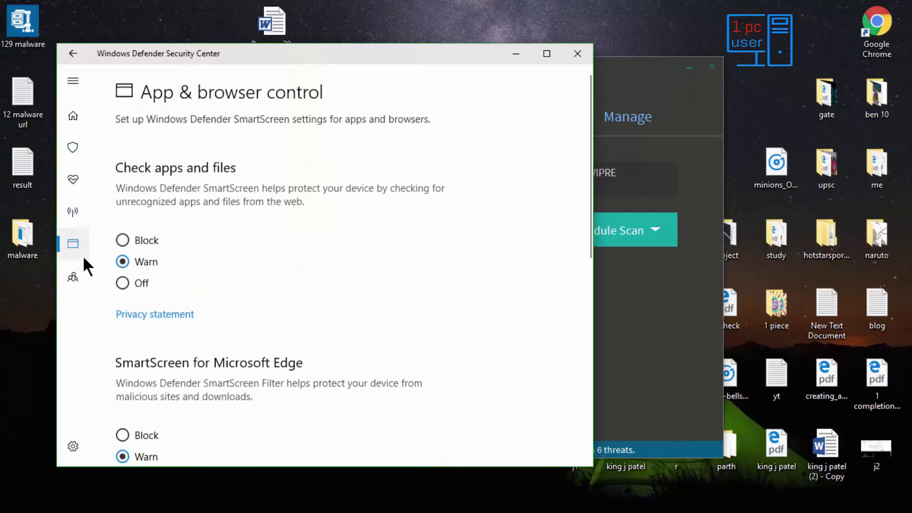
{"action": "left_click", "coordinate": [82, 272]}
{"action": "left_click", "coordinate": [80, 123]}
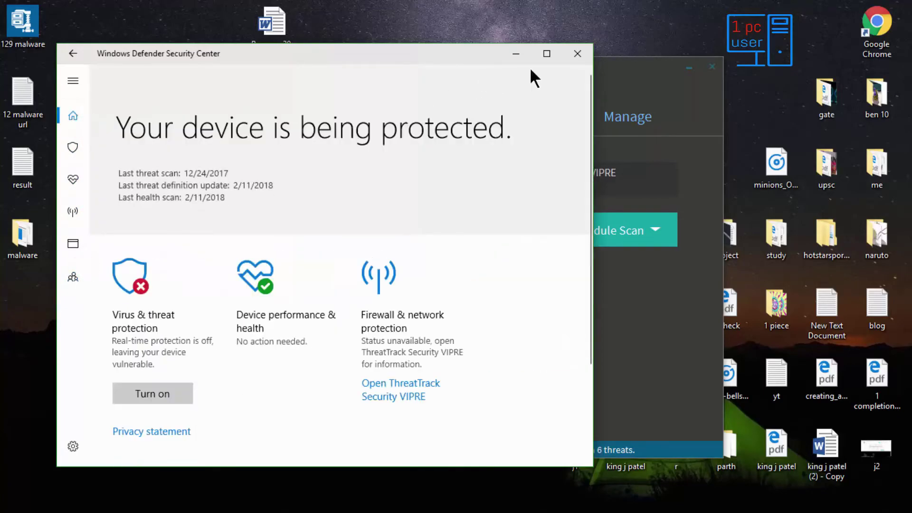
{"action": "left_click", "coordinate": [574, 56]}
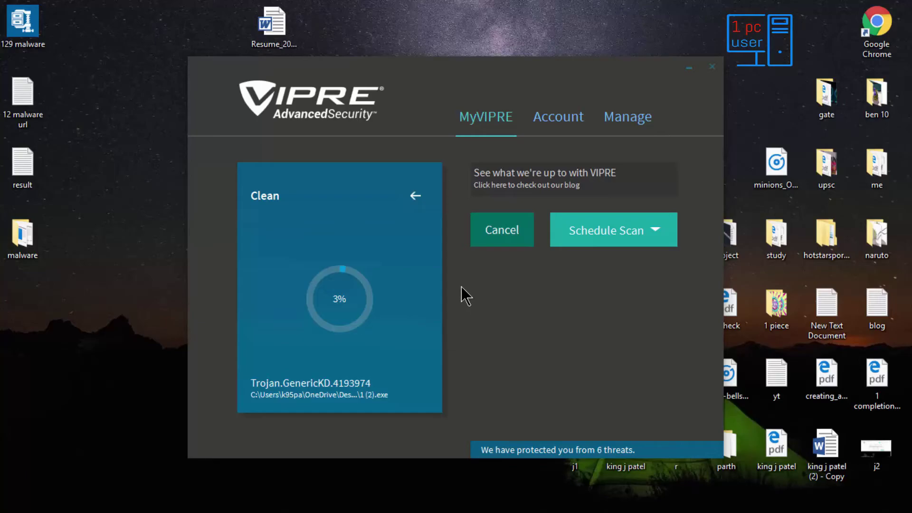
Step: Cancel the running VIPRE scan and check which files remain in the malware folder on the desktop
{"action": "left_click", "coordinate": [498, 234]}
{"action": "double_click", "coordinate": [37, 246]}
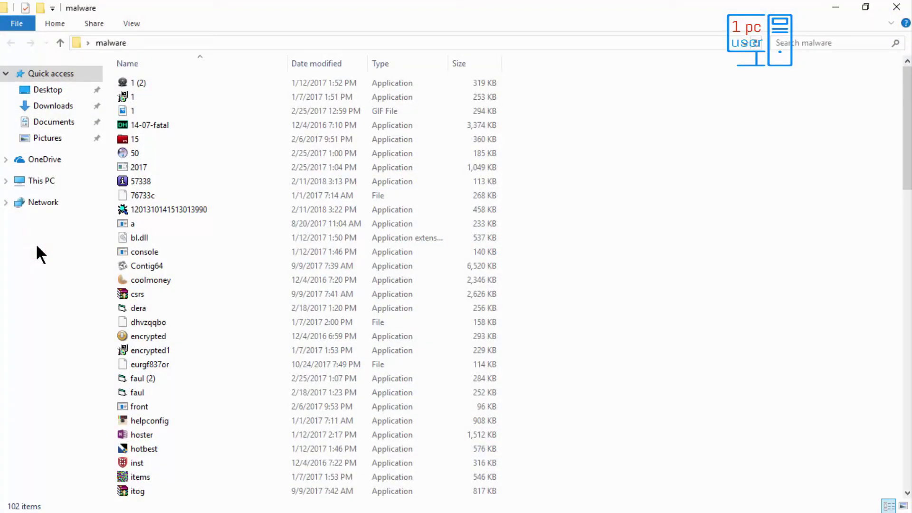
{"action": "left_click", "coordinate": [894, 8]}
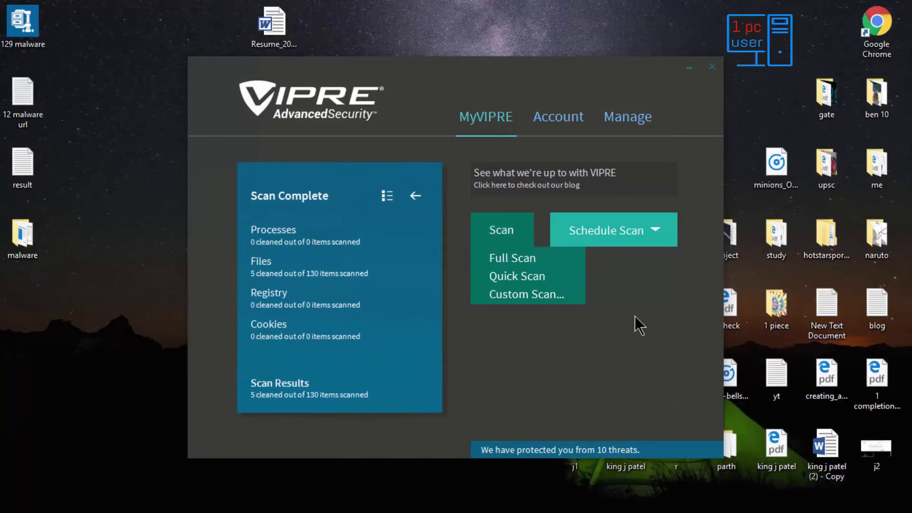
Step: Close VIPRE and delete the partly cleaned malware folder from the desktop
{"action": "left_click", "coordinate": [711, 67]}
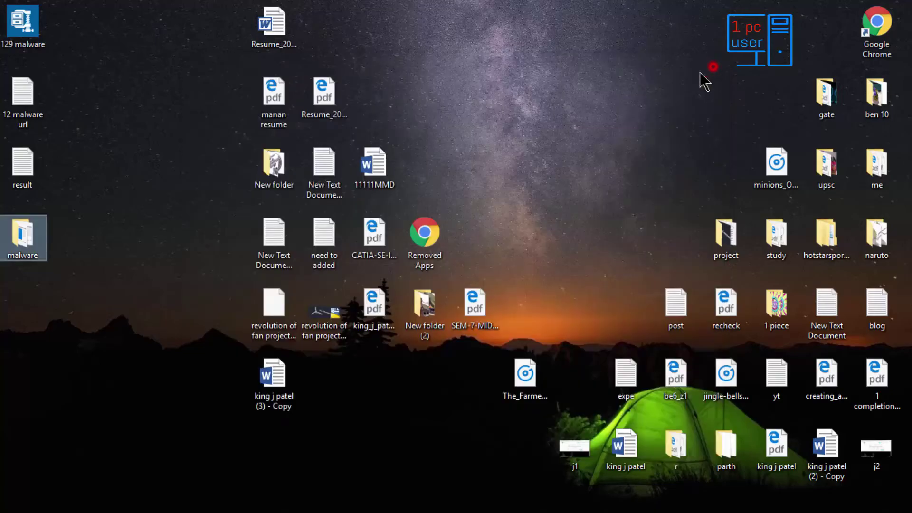
{"action": "left_click", "coordinate": [10, 238]}
{"action": "key", "text": "Delete"}
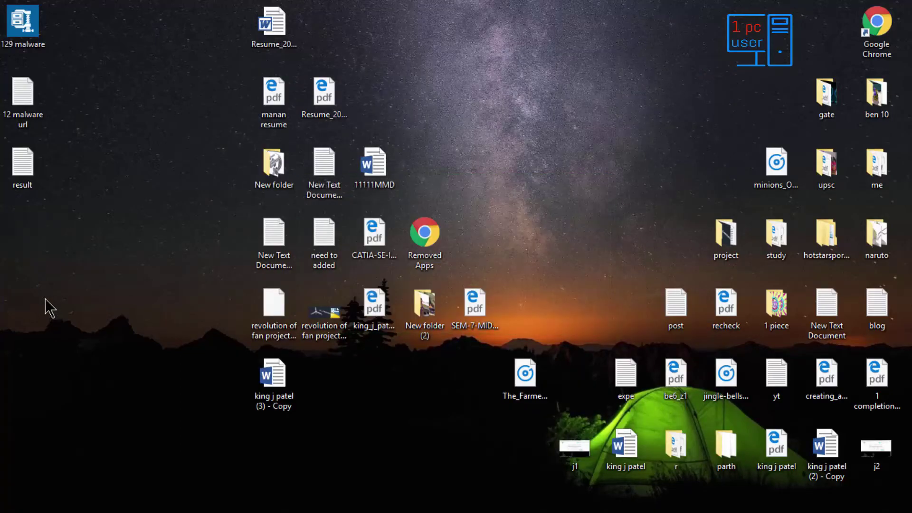
Step: Extract a fresh copy of the "129 malware" archive onto the desktop with 7-Zip and check the malware folder's contents
{"action": "right_click", "coordinate": [20, 22]}
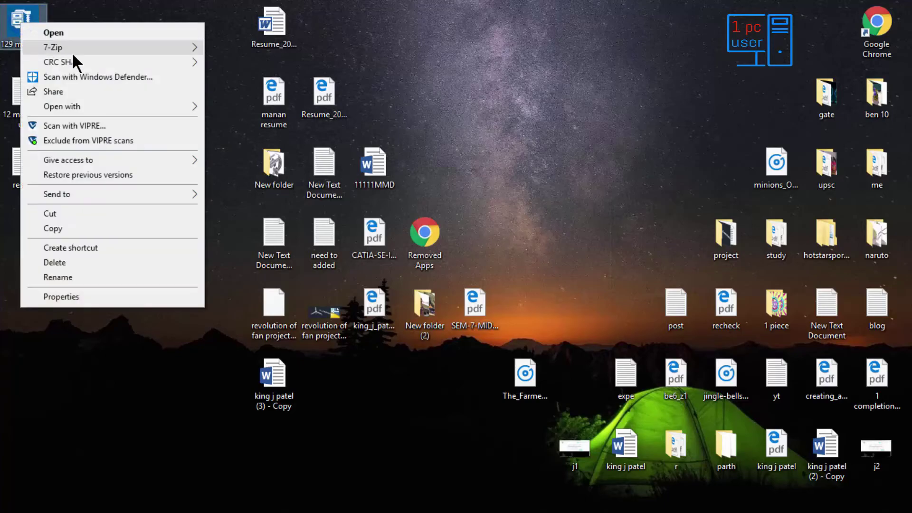
{"action": "mouse_move", "coordinate": [73, 52]}
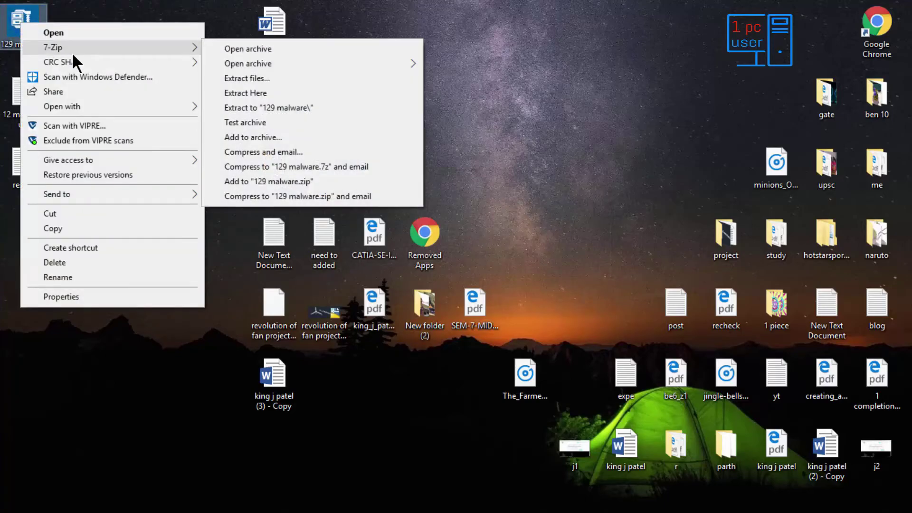
{"action": "left_click", "coordinate": [256, 92]}
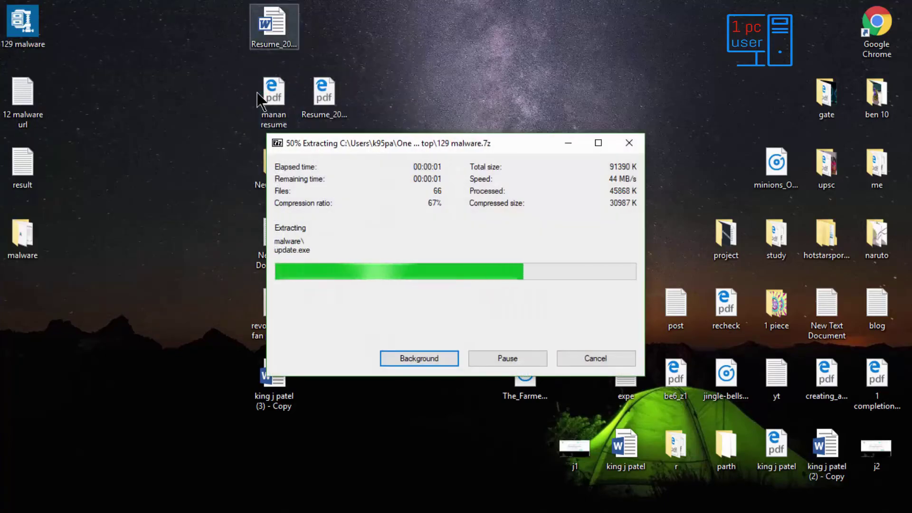
{"action": "double_click", "coordinate": [35, 226]}
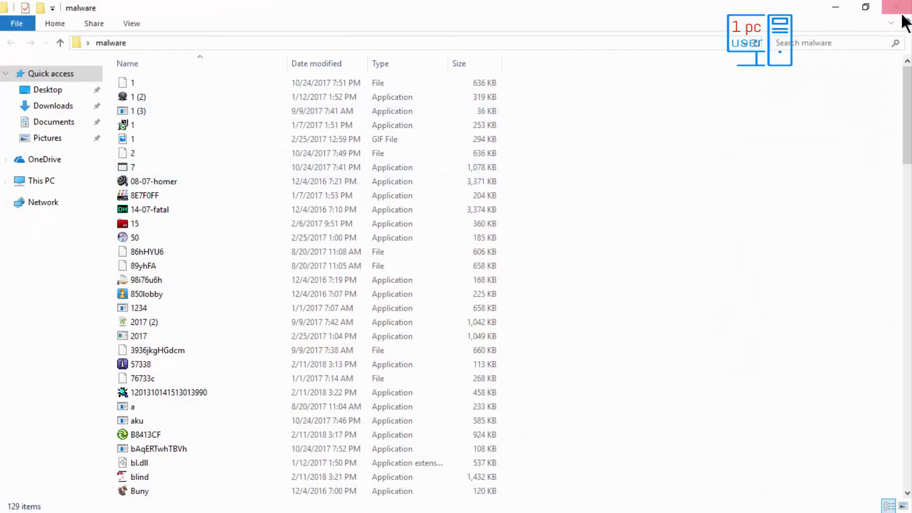
{"action": "left_click", "coordinate": [897, 7]}
Step: Run a VIPRE scan on the freshly extracted malware folder
{"action": "right_click", "coordinate": [15, 230]}
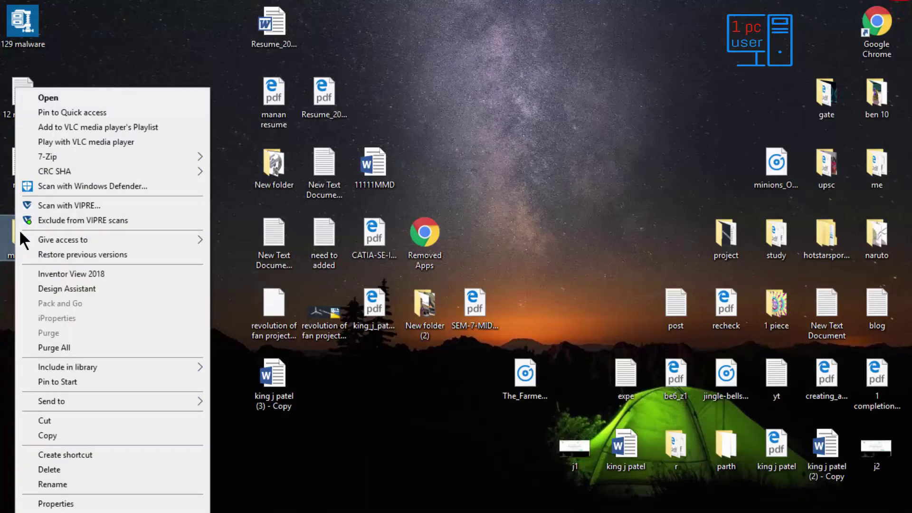
{"action": "left_click", "coordinate": [53, 205]}
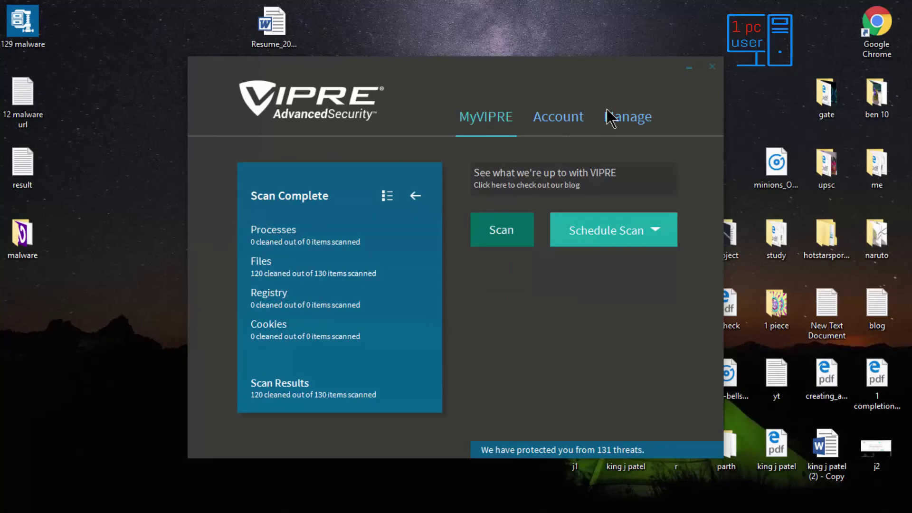
Step: Turn on Advanced Active Protection in VIPRE's antivirus settings and close VIPRE
{"action": "left_click", "coordinate": [620, 118]}
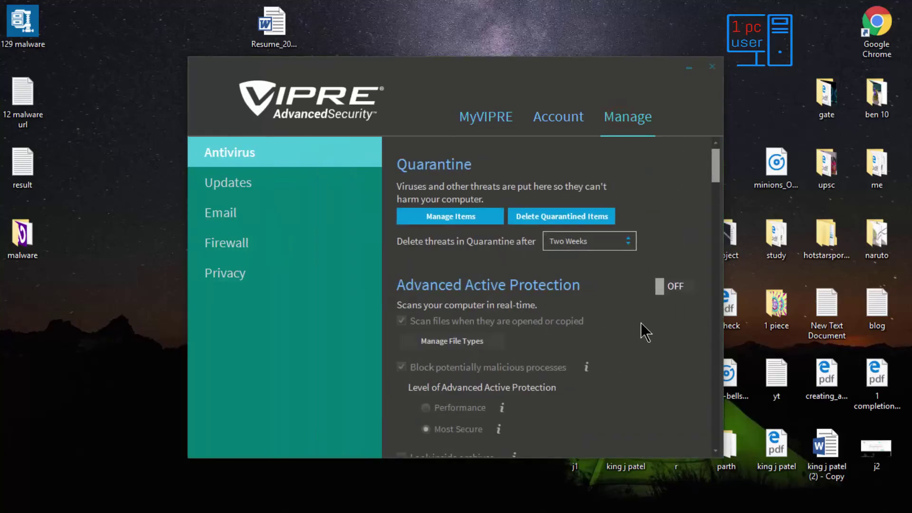
{"action": "left_click", "coordinate": [679, 287]}
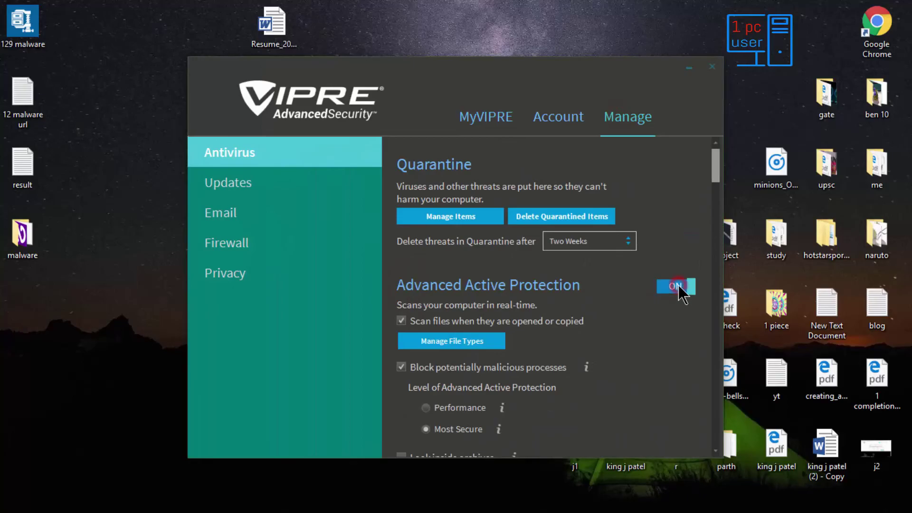
{"action": "left_click", "coordinate": [713, 69]}
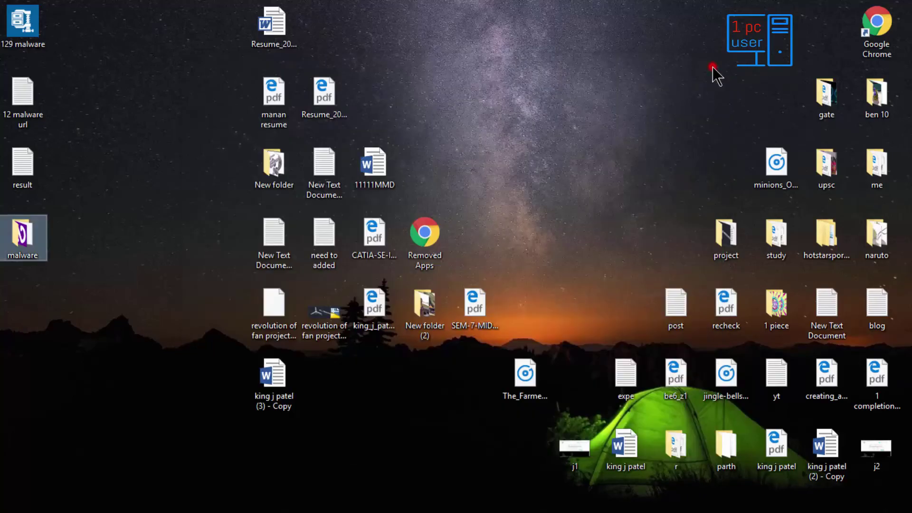
Step: Select all files left in the malware folder and scan them with VIPRE
{"action": "double_click", "coordinate": [37, 233]}
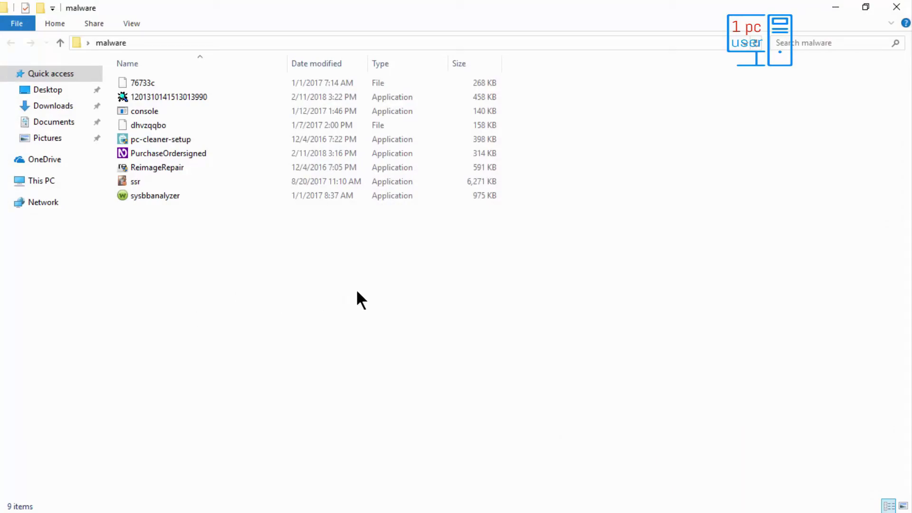
{"action": "left_click_drag", "start_coordinate": [356, 289], "coordinate": [329, 84]}
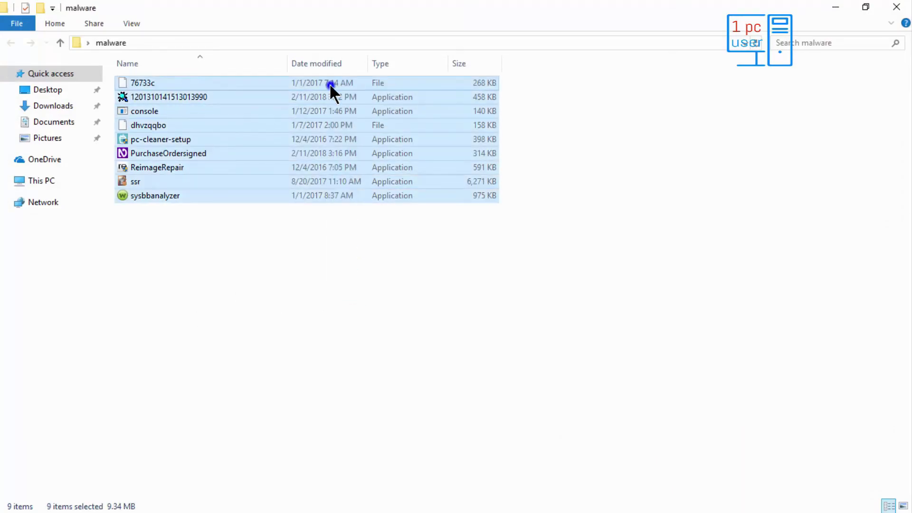
{"action": "right_click", "coordinate": [329, 83]}
{"action": "left_click", "coordinate": [387, 144]}
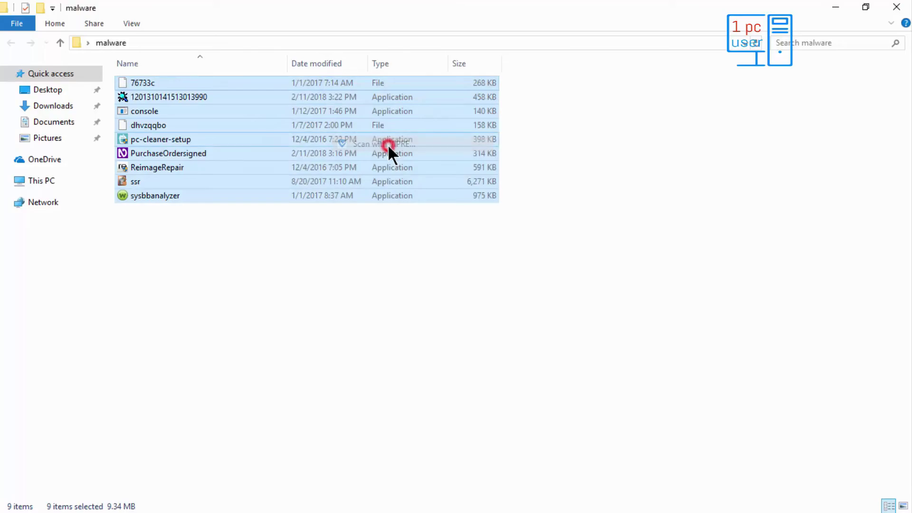